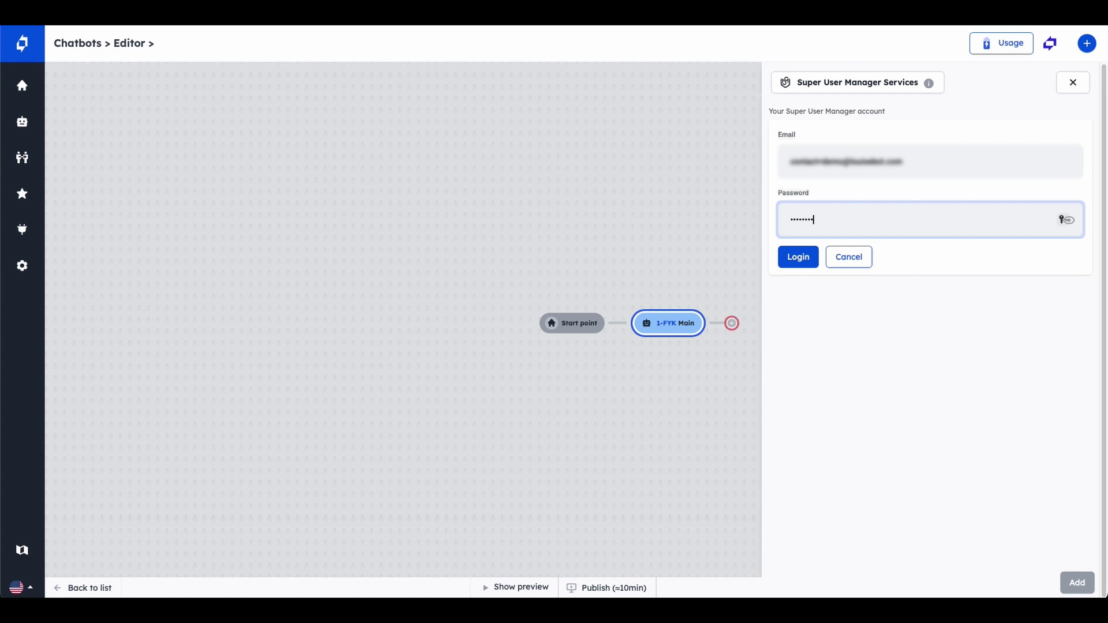
Log in to the Super User Manager account with the entered credentials.
click(799, 257)
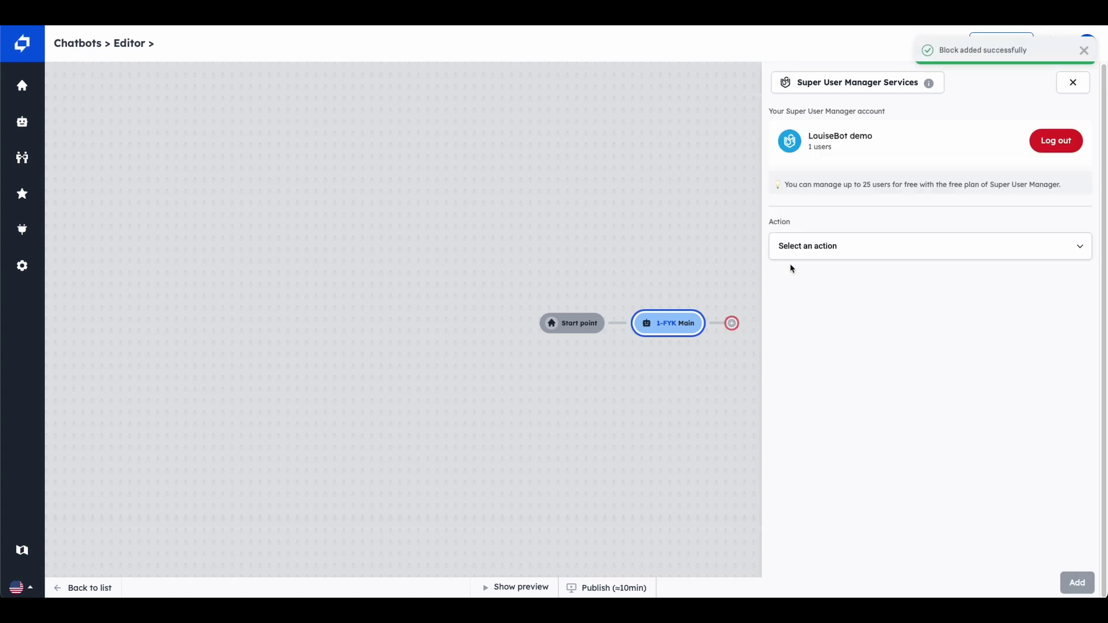
Add the Super User Manager "Login form" action after the Main block.
click(1083, 247)
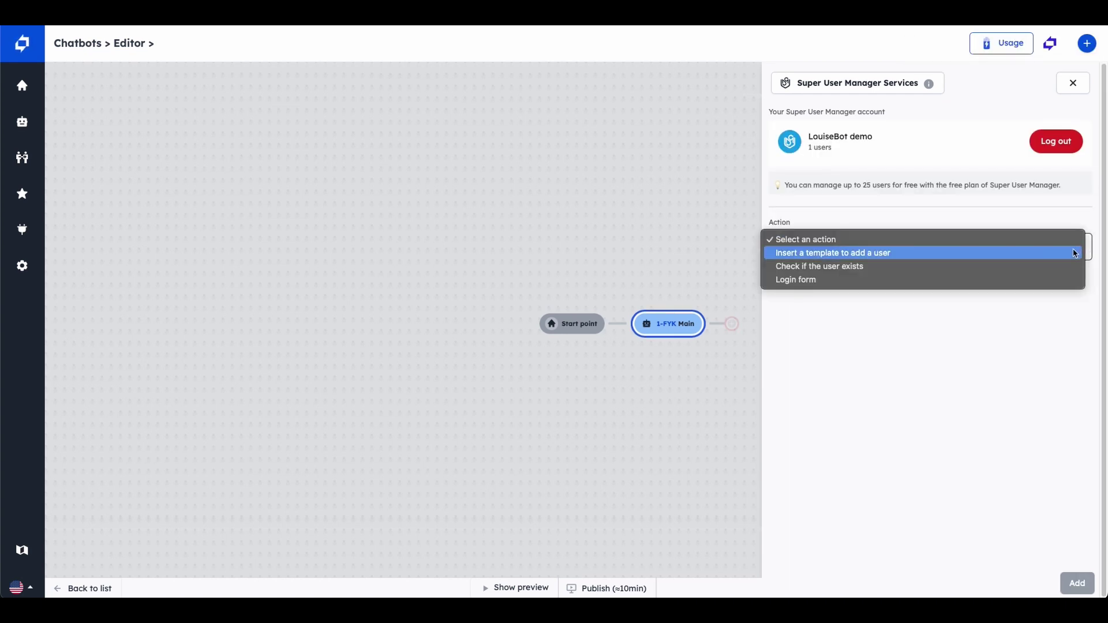
click(1059, 280)
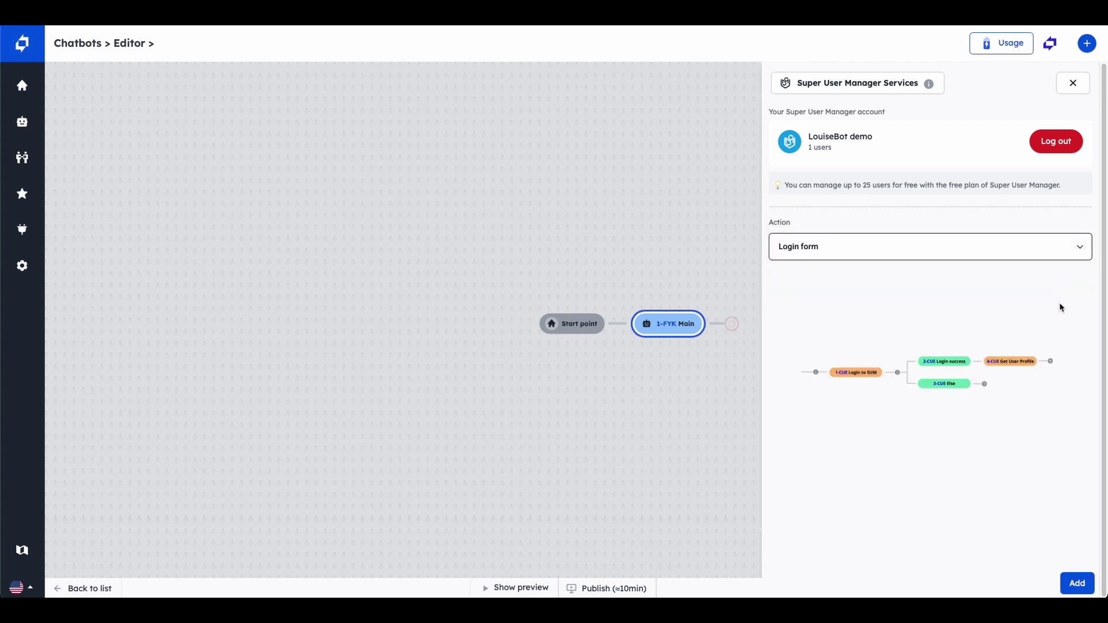
click(1077, 584)
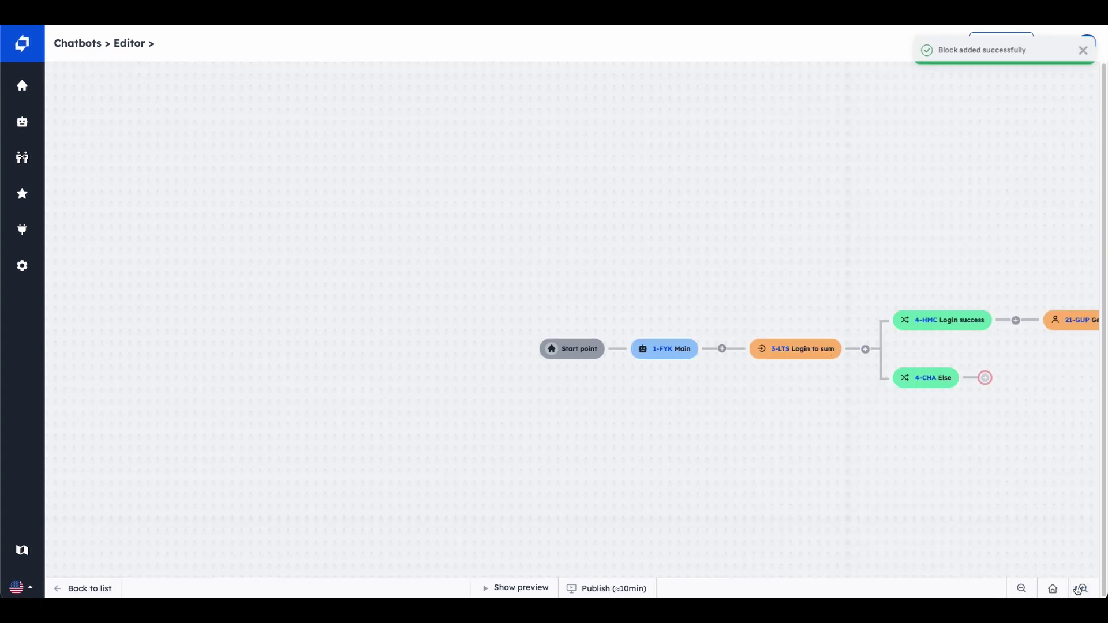
drag(692, 416, 601, 405)
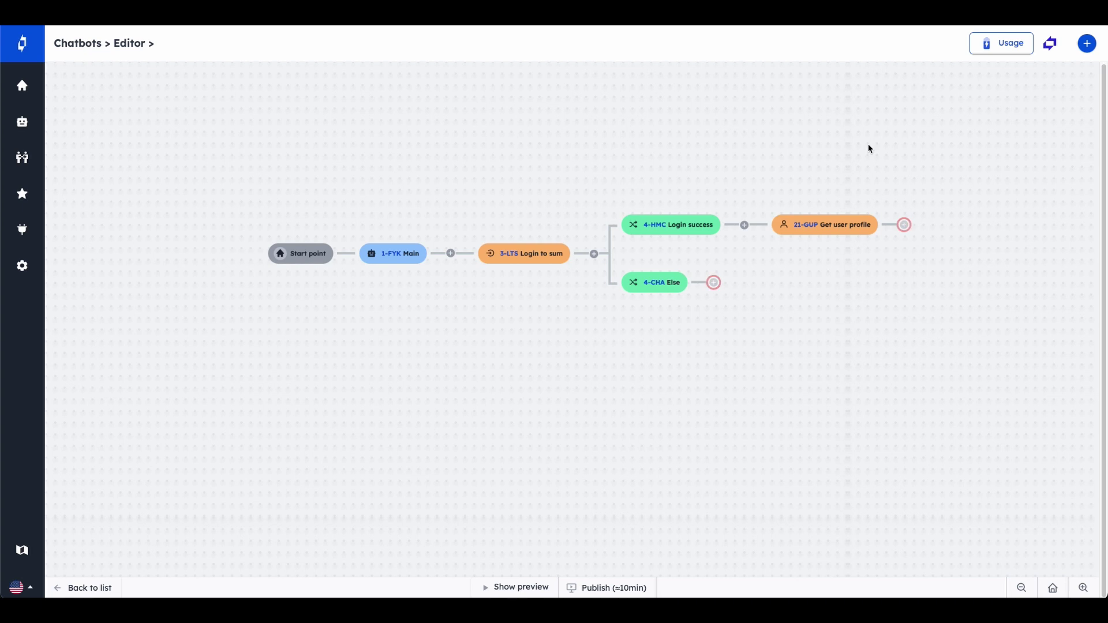
Delete the "Login to sum" block together with its branches.
click(546, 249)
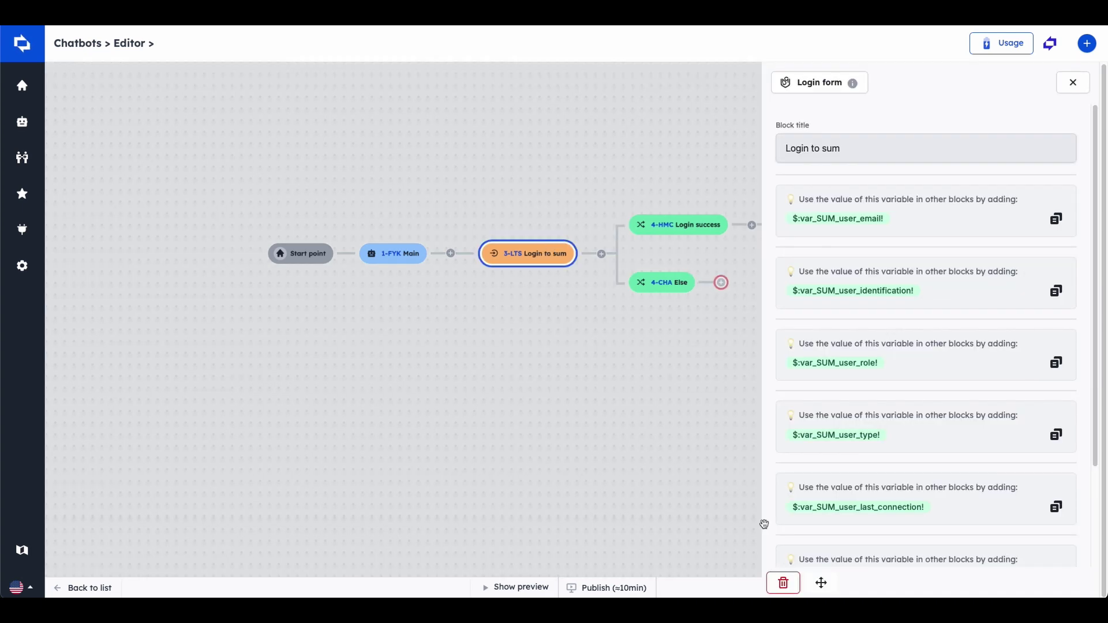
click(783, 583)
click(576, 402)
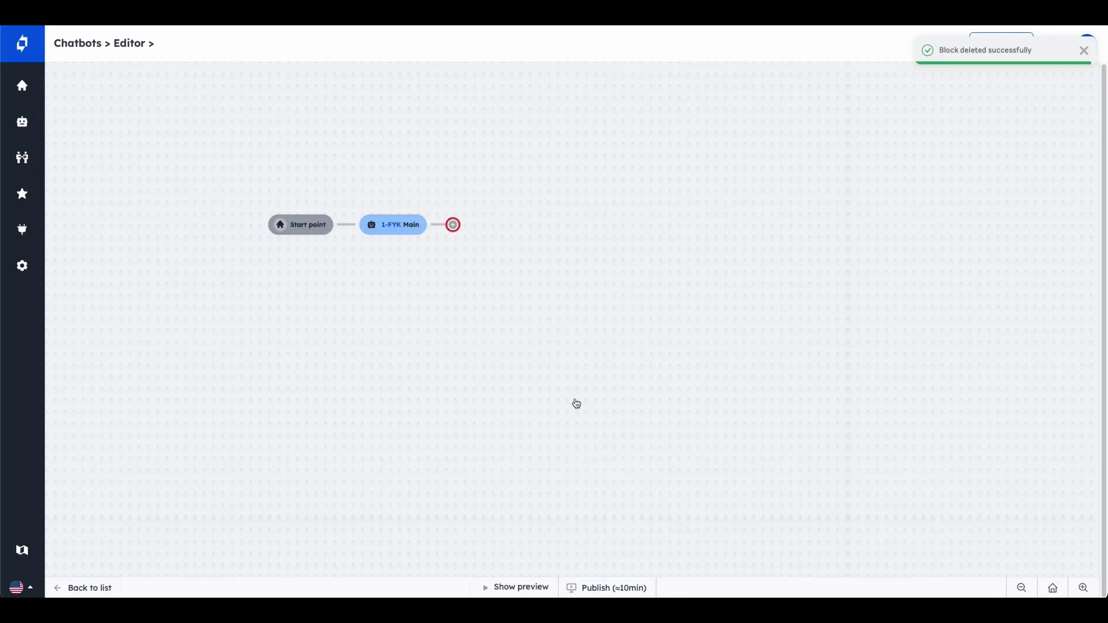
Insert a delay with a break time of 2 seconds after the Main block.
click(453, 225)
scroll(892, 417, down, 10)
click(870, 464)
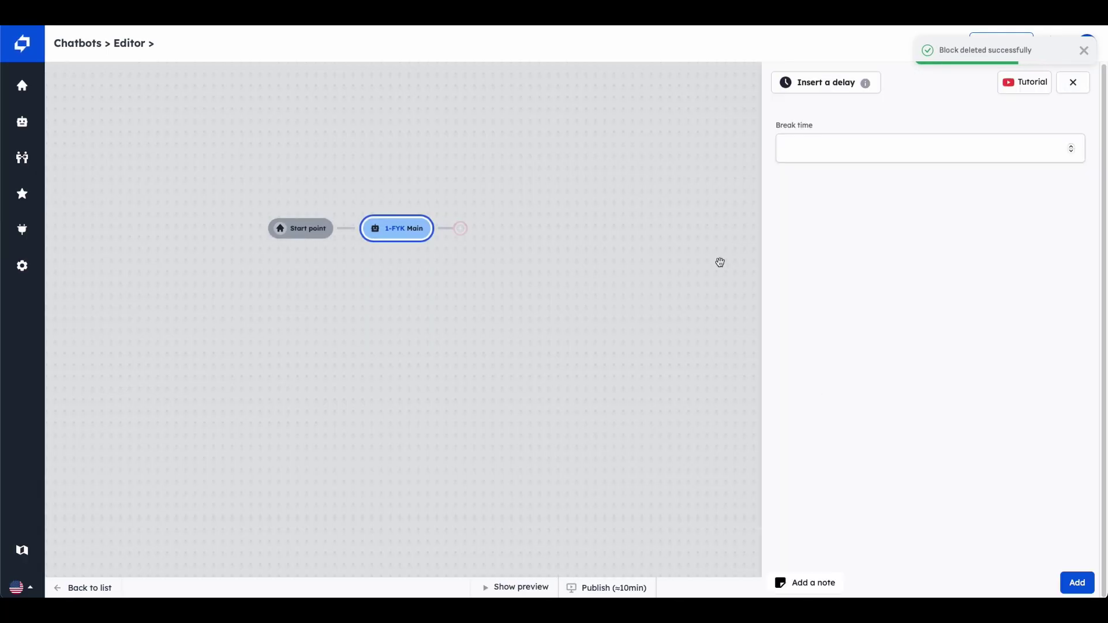
click(875, 150)
text(2)
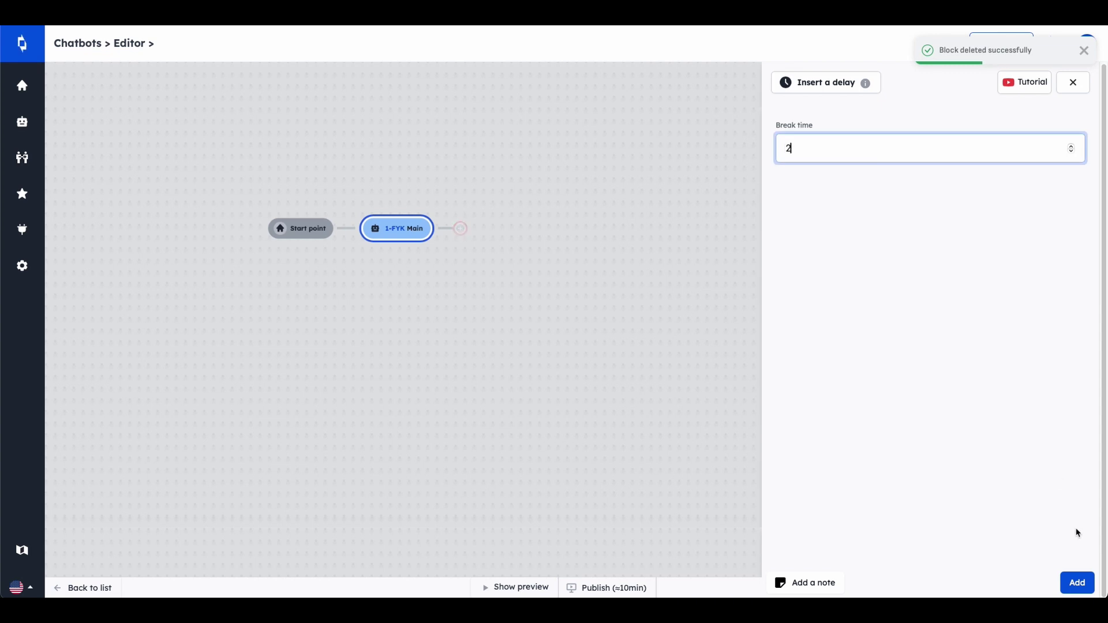
click(1077, 583)
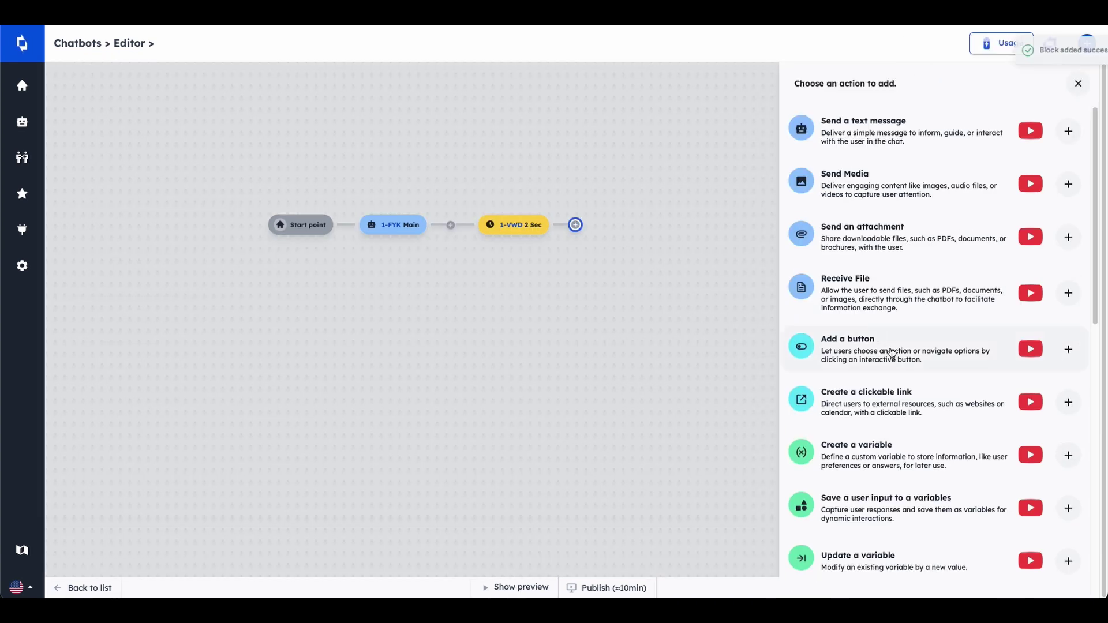
Add the Super User Manager action "Check if the user exists" after the 2-second delay.
scroll(899, 373, down, 5)
click(885, 298)
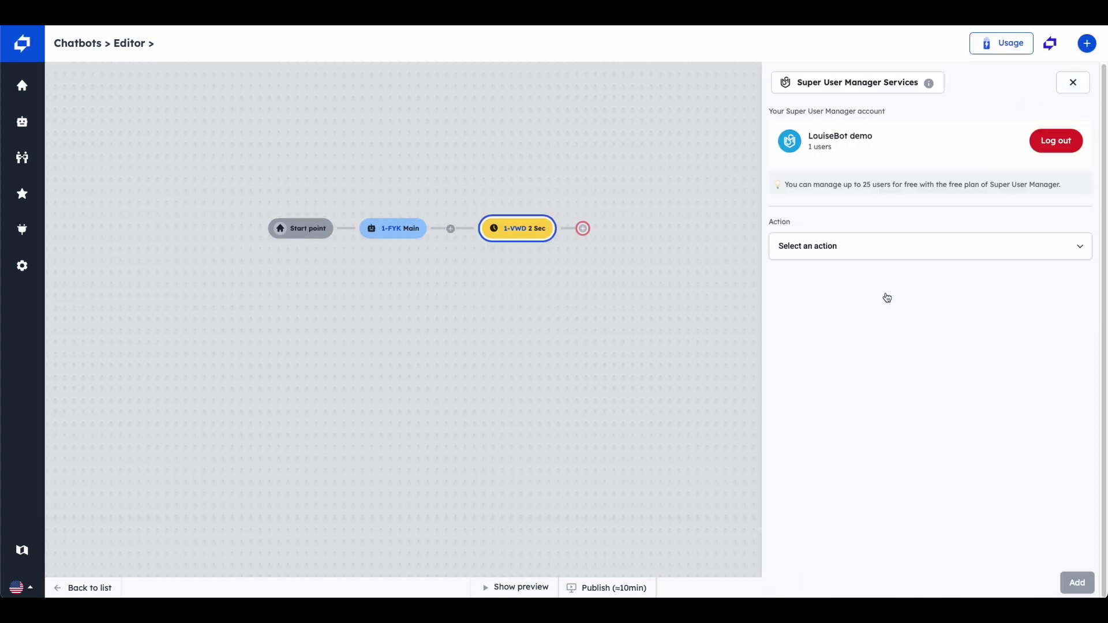
click(901, 249)
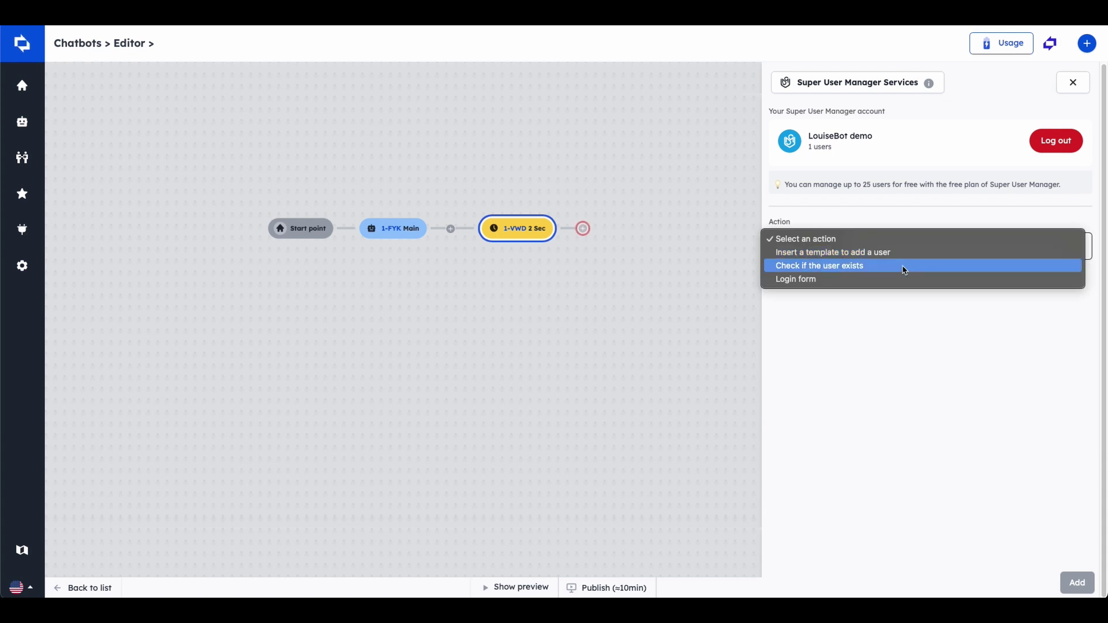
click(902, 265)
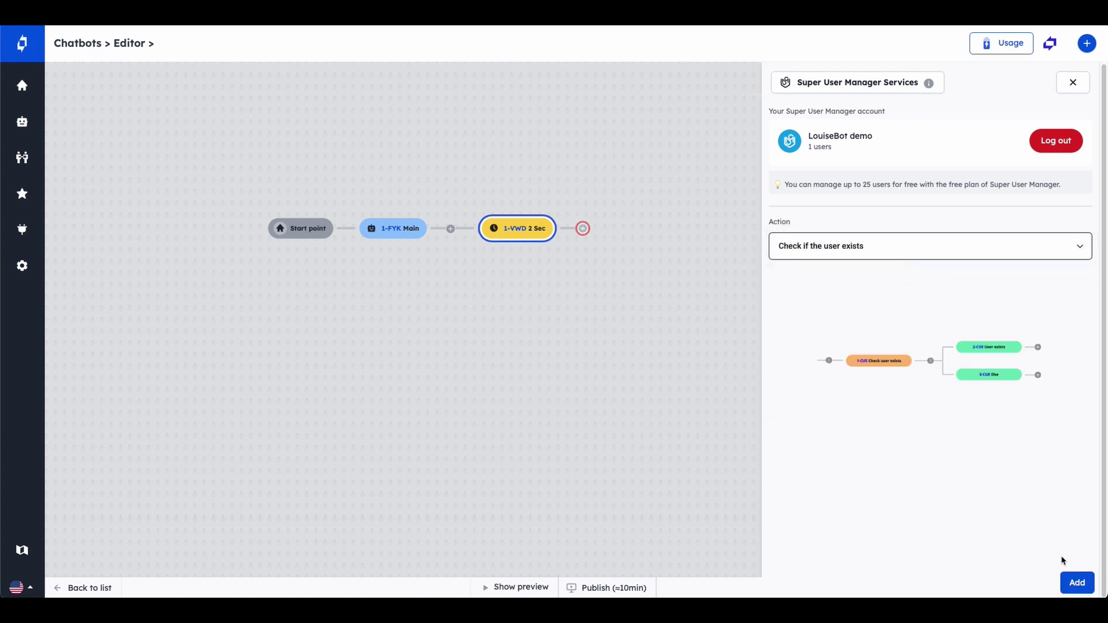
click(1077, 582)
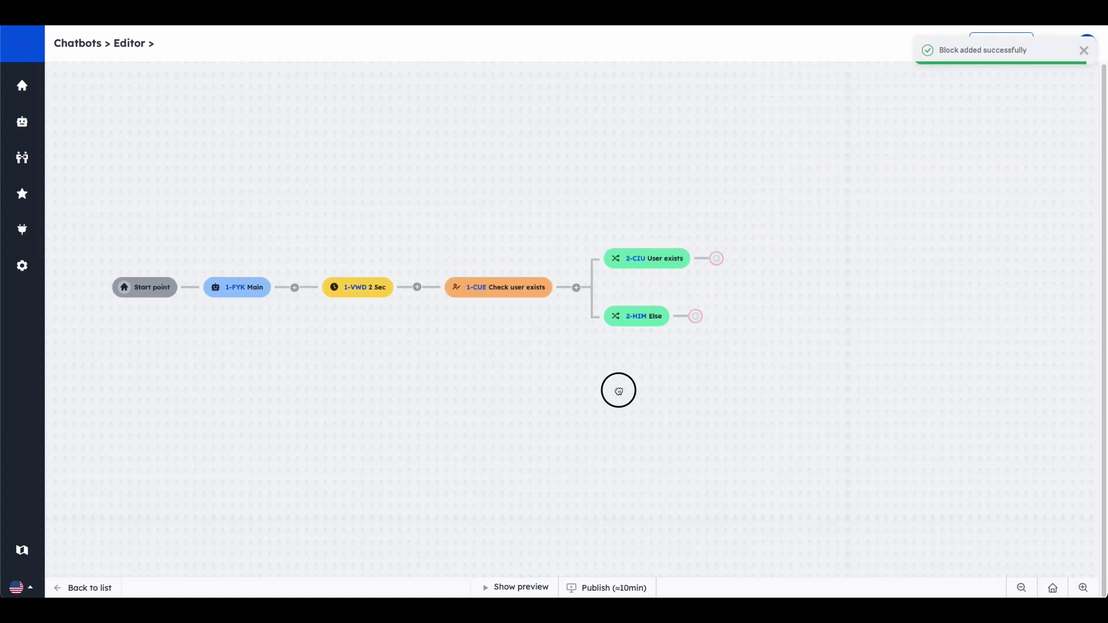
Add a text message titled "not registered" on the Else branch reading "It seems you don't have an account. Let's create an account together.".
click(679, 324)
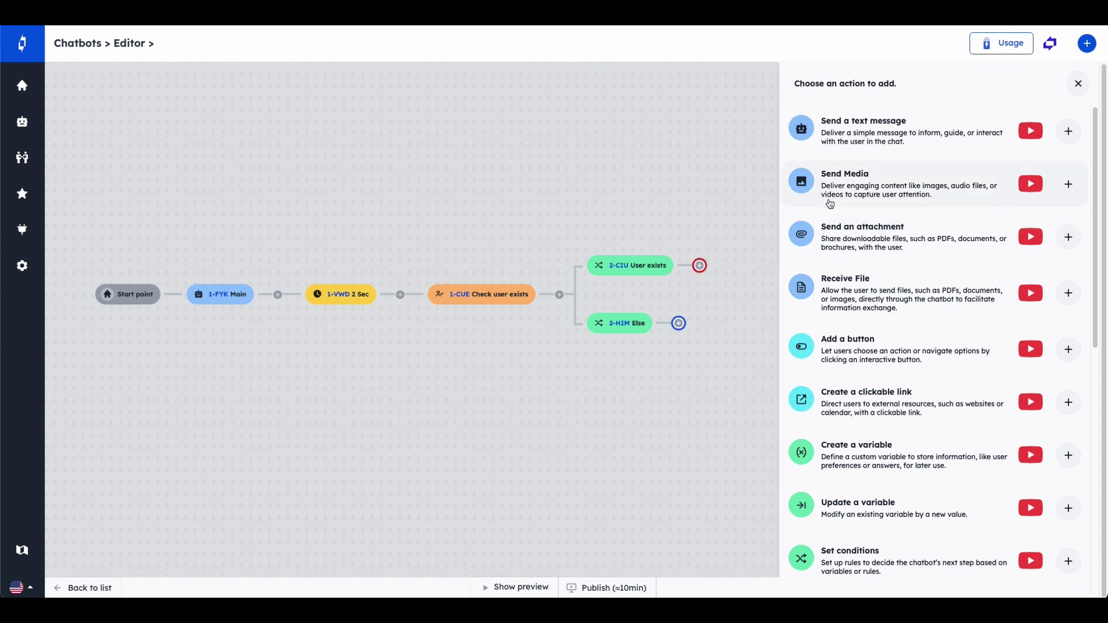
click(855, 151)
click(859, 144)
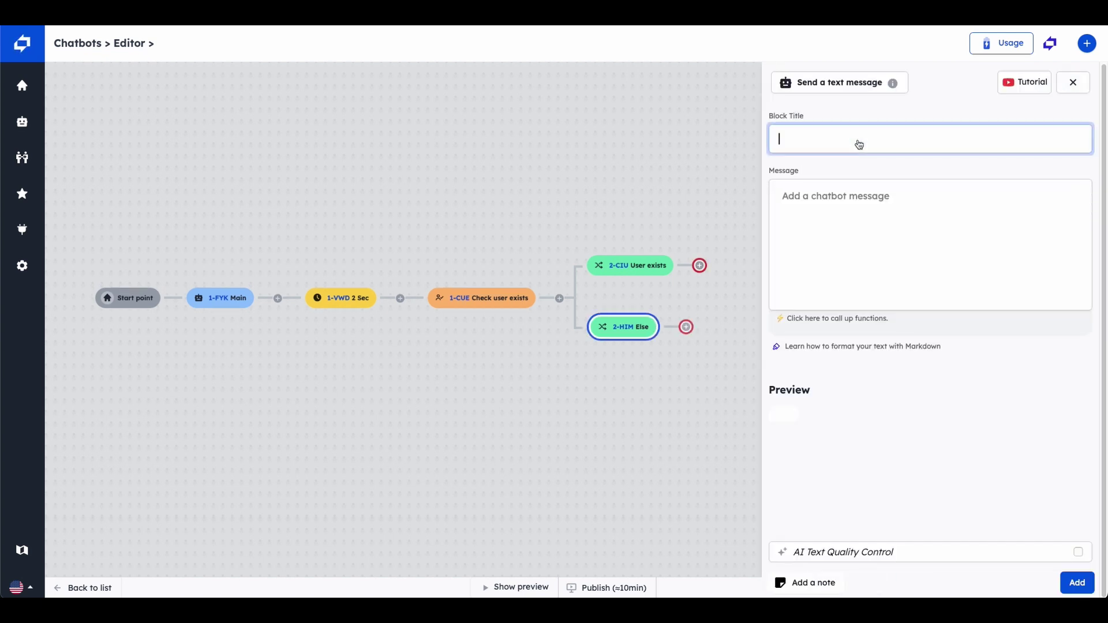
text(not registered)
click(986, 285)
text(It seems you don't have an account. Let's create an account together.)
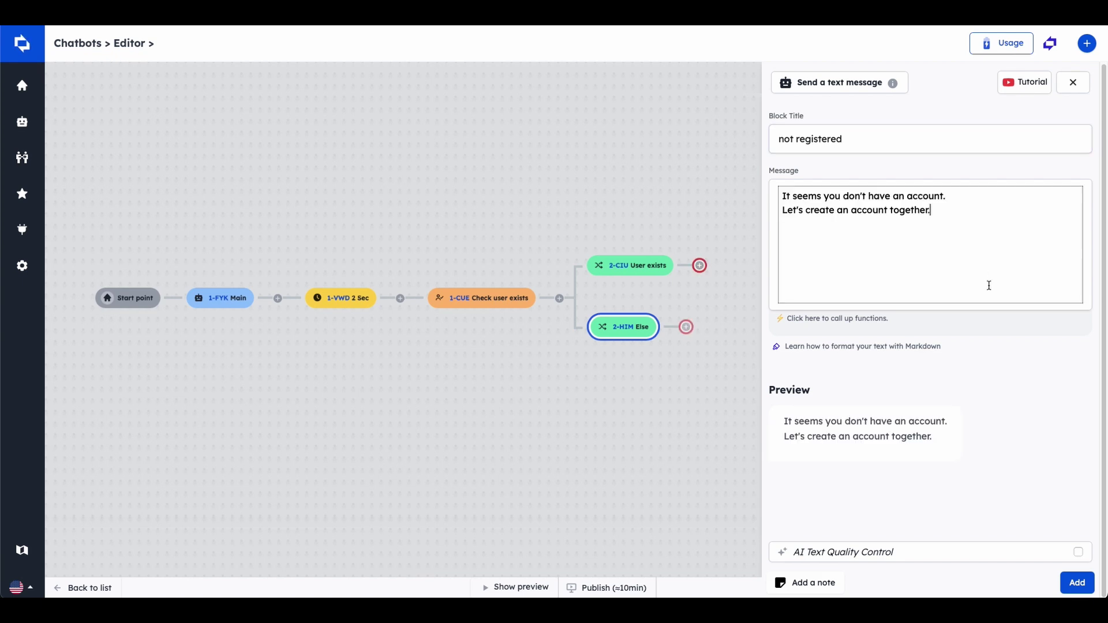
click(1069, 584)
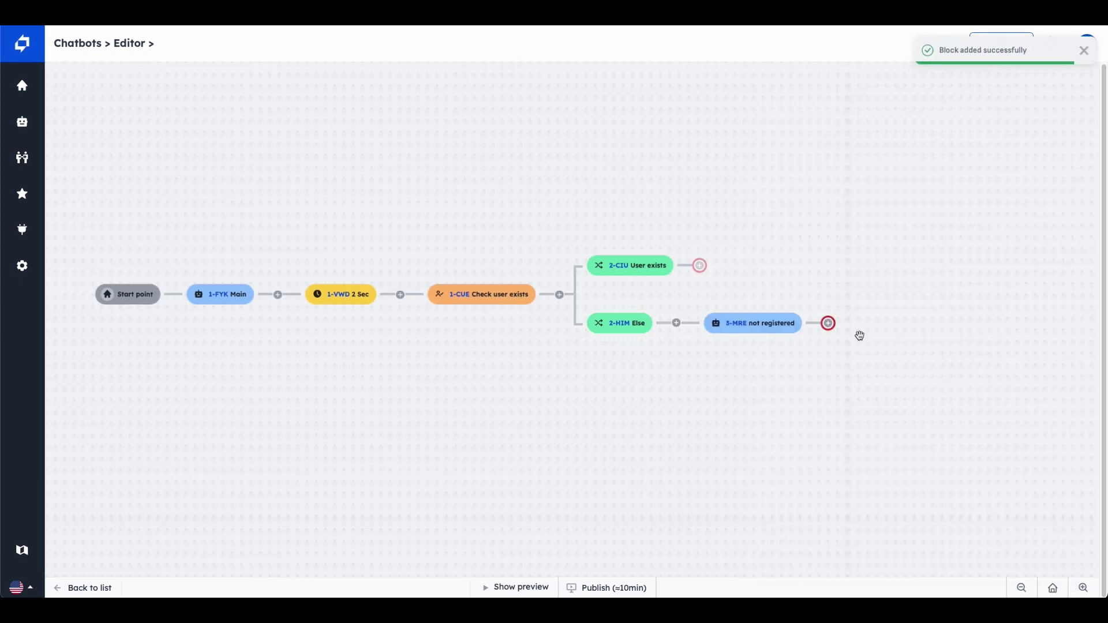
Insert a delay with a break time of 2 seconds after the "not registered" message.
click(828, 323)
scroll(829, 323, down, 10)
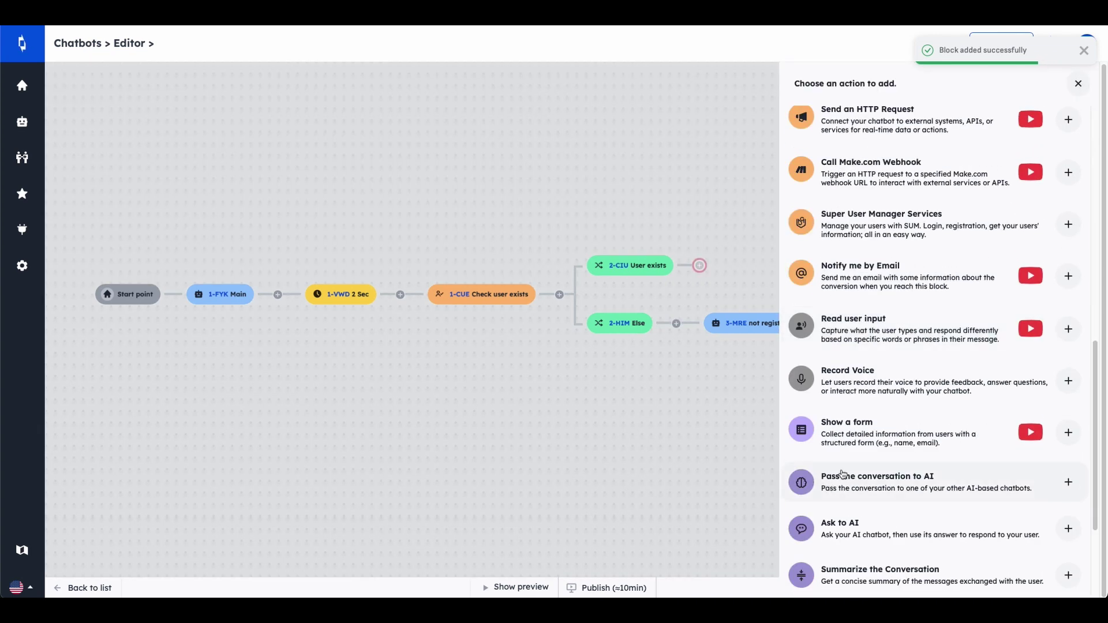
scroll(884, 284, down, 3)
click(899, 470)
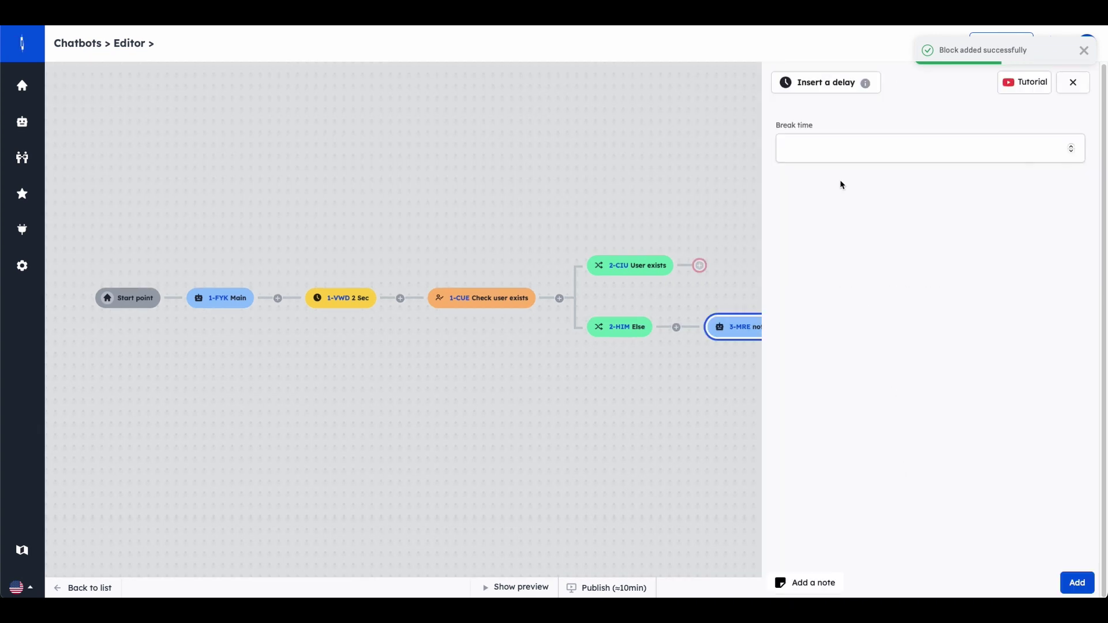
click(846, 149)
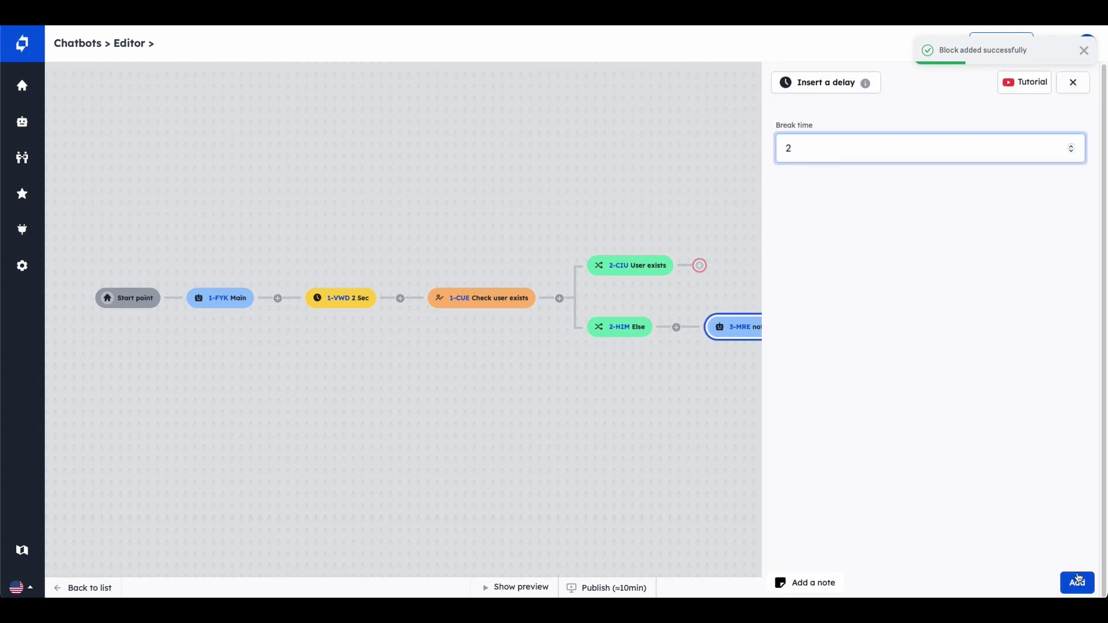
click(1077, 578)
Insert the Super User Manager template to add a user after the Else branch's delay, collecting first name and last name, with first name required.
drag(933, 368, 614, 389)
click(620, 345)
scroll(953, 377, down, 3)
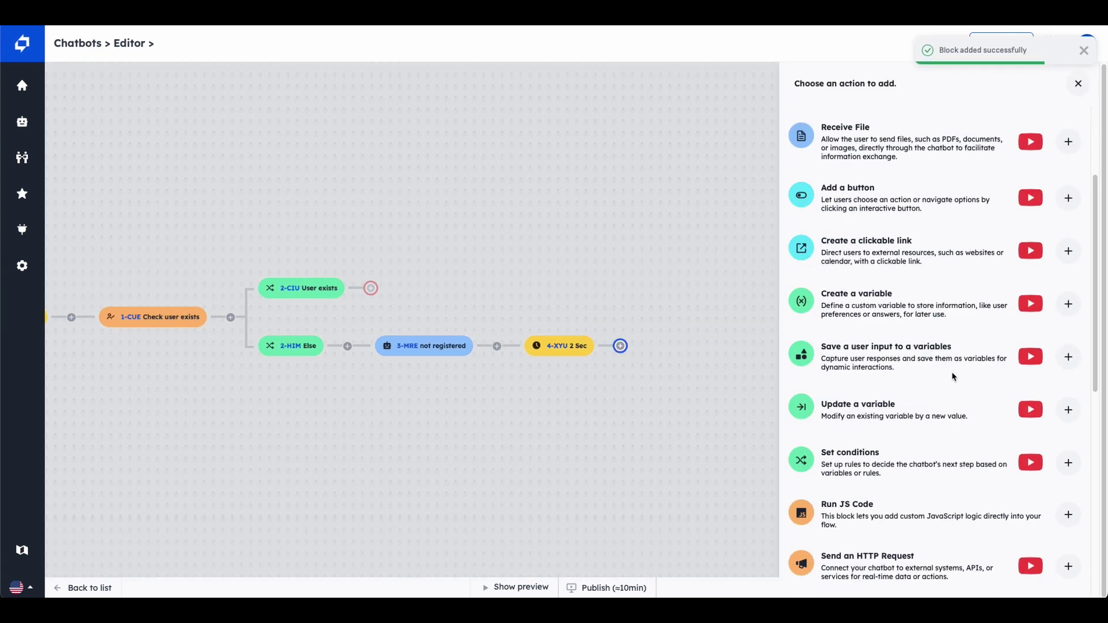
scroll(952, 377, down, 4)
click(901, 428)
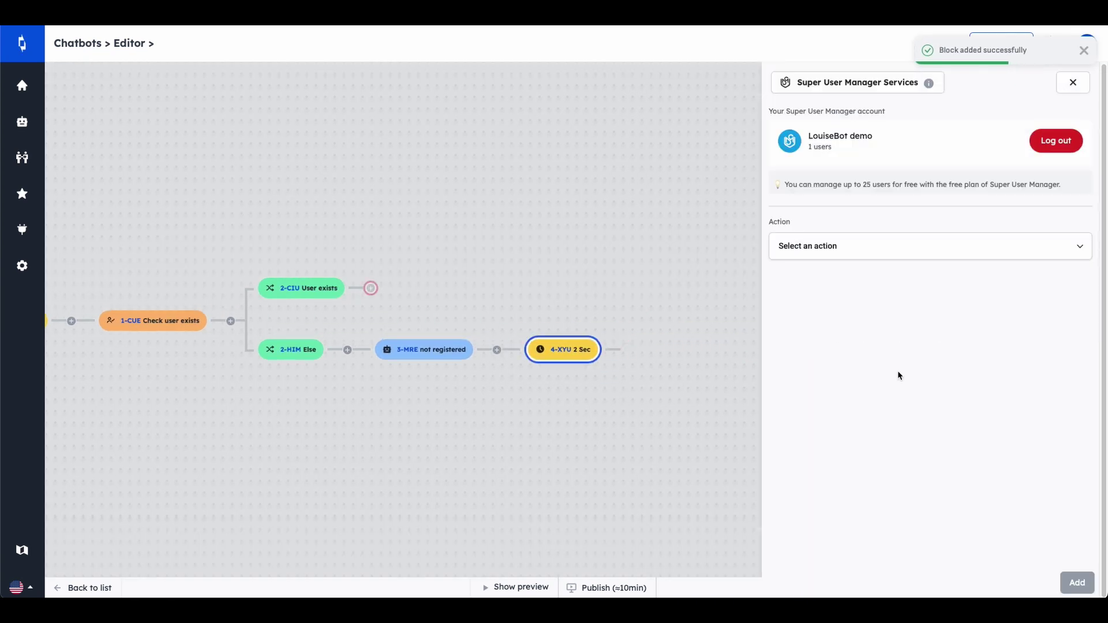
click(871, 248)
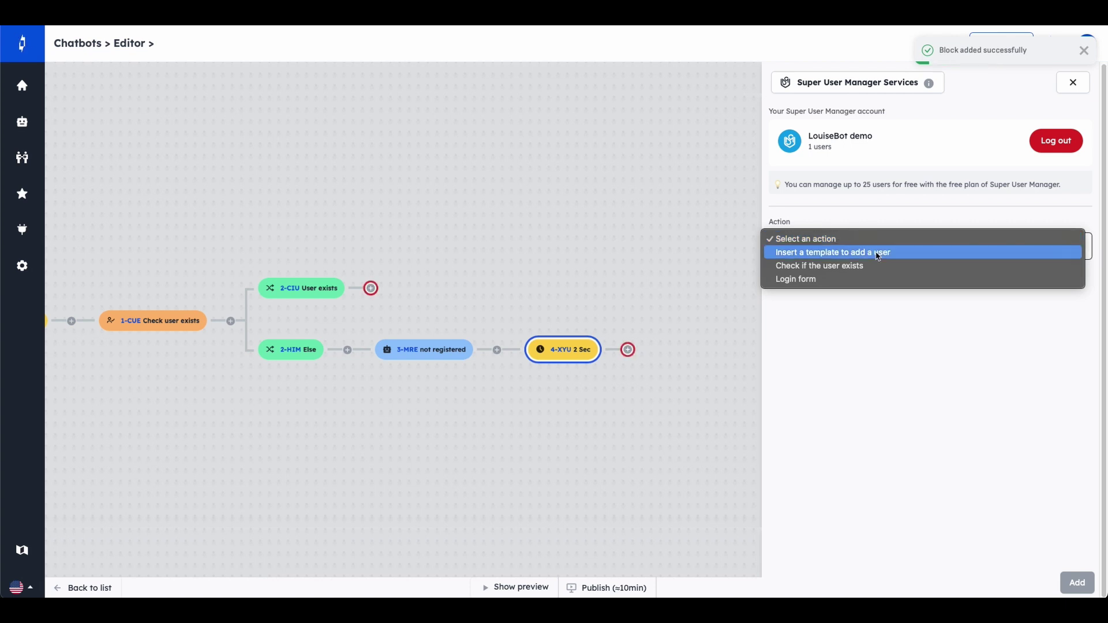
click(878, 256)
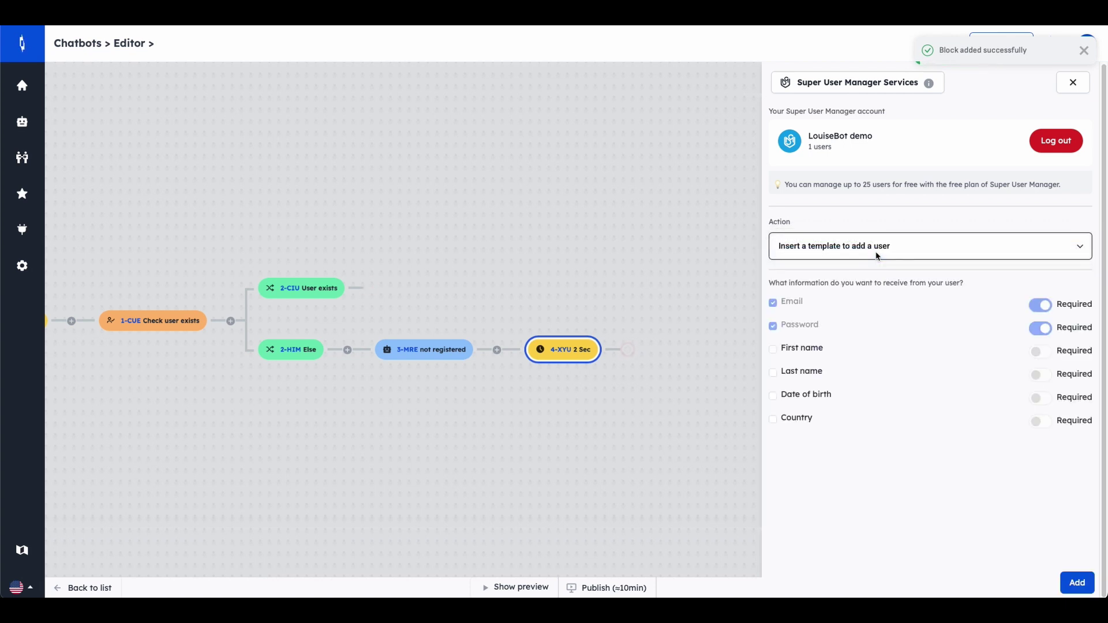
click(774, 350)
click(773, 372)
click(1040, 352)
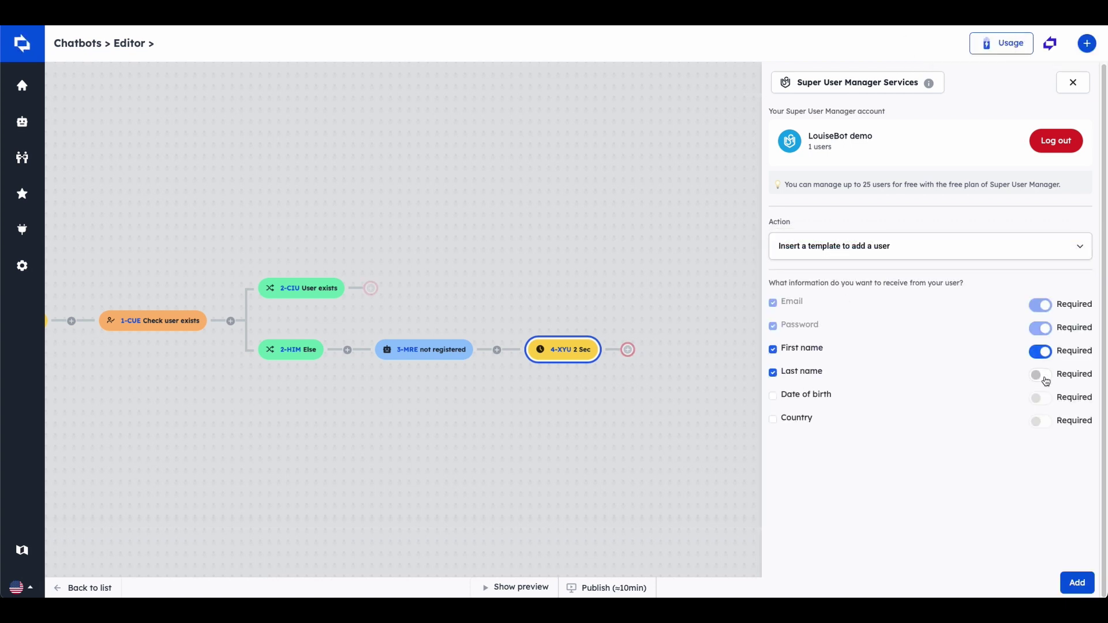
click(1087, 582)
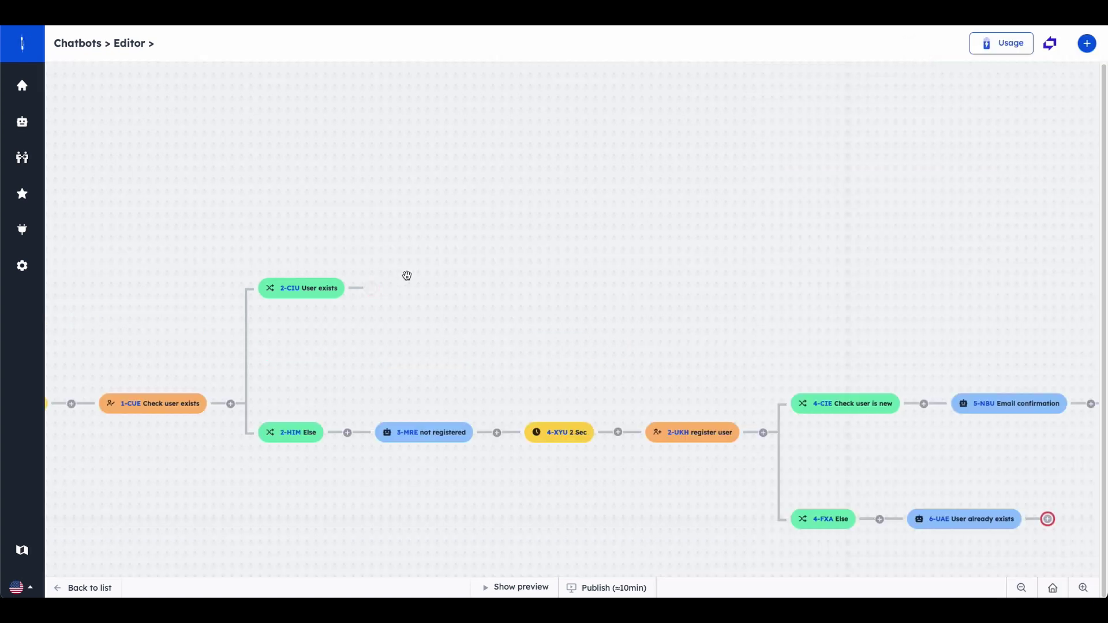
Add a text message titled "user exist" on the "User exists" branch reading "Please login to your account 🙂".
click(378, 286)
click(848, 130)
click(846, 139)
text(user exist)
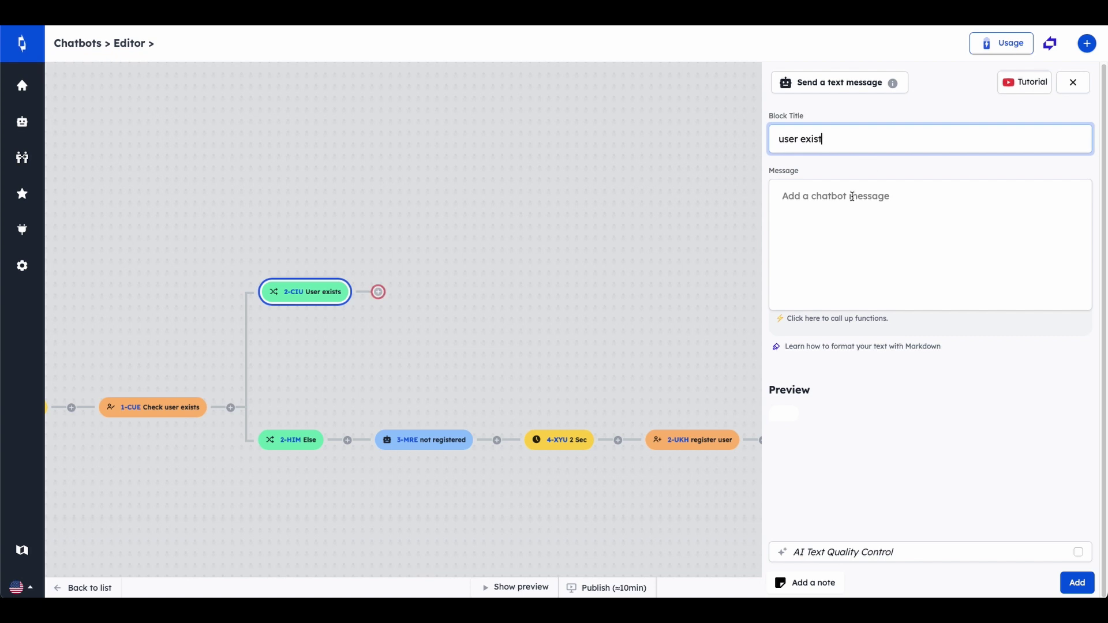
click(852, 197)
text(Please)
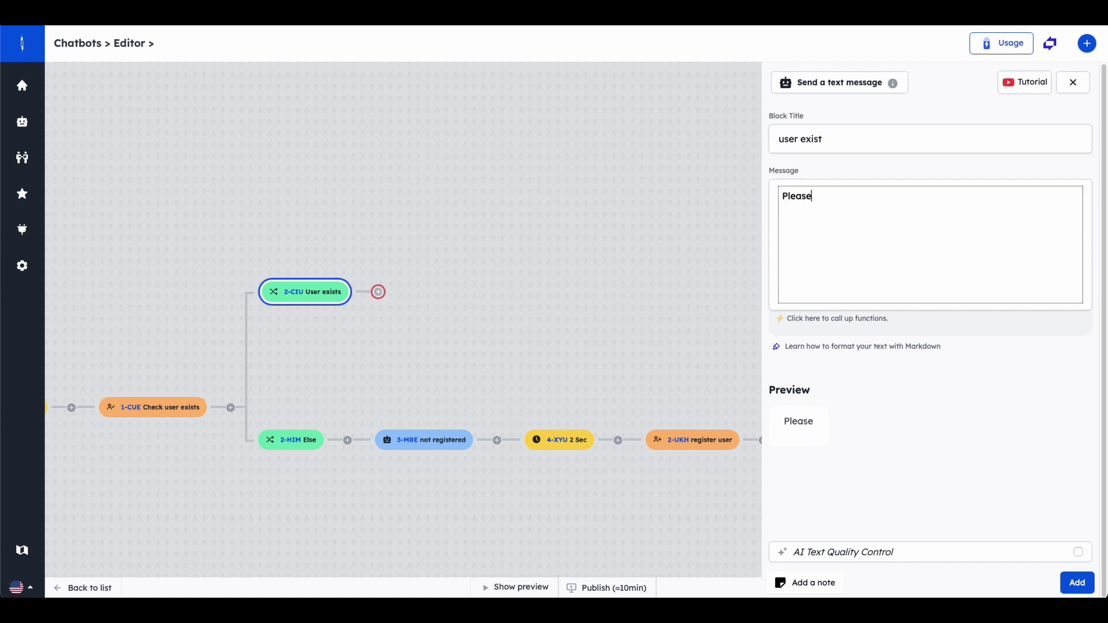
text( login to your)
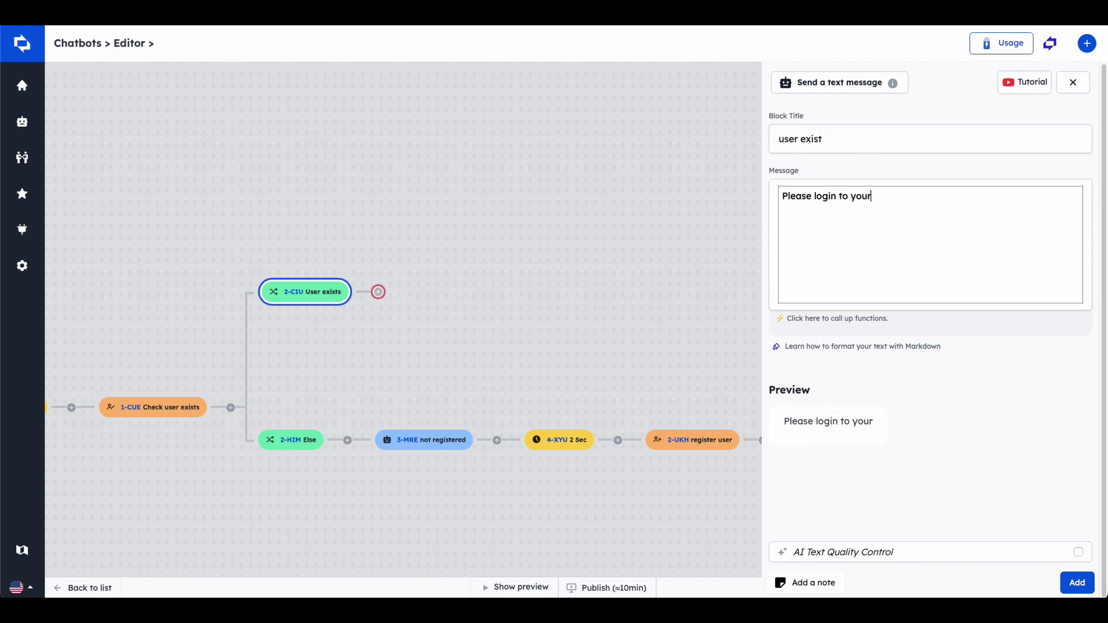
text( account 🙂.)
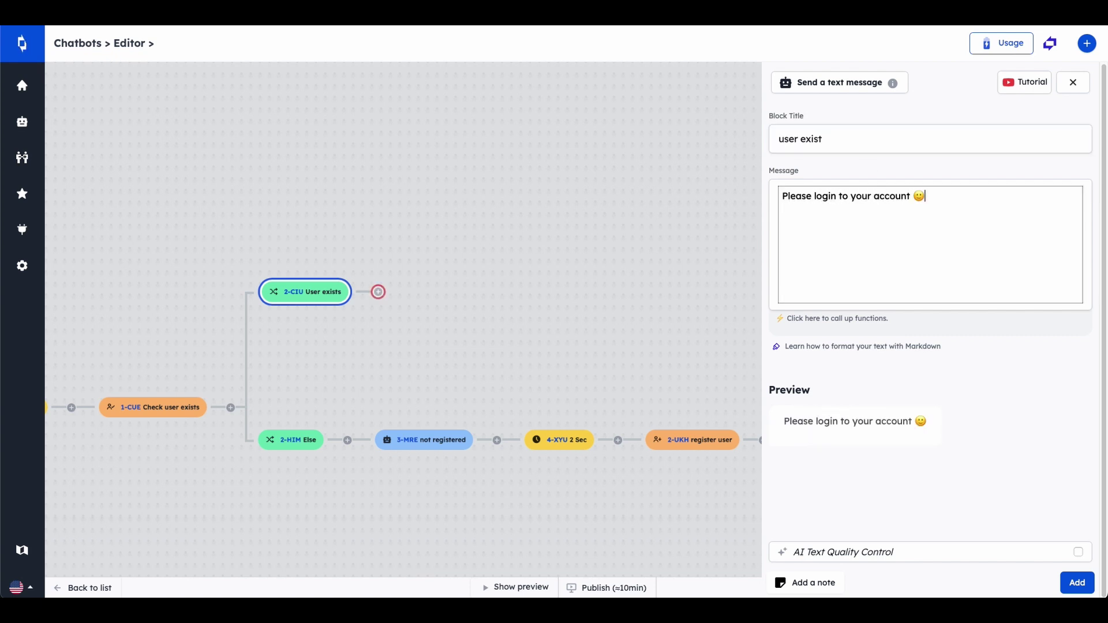
click(1077, 583)
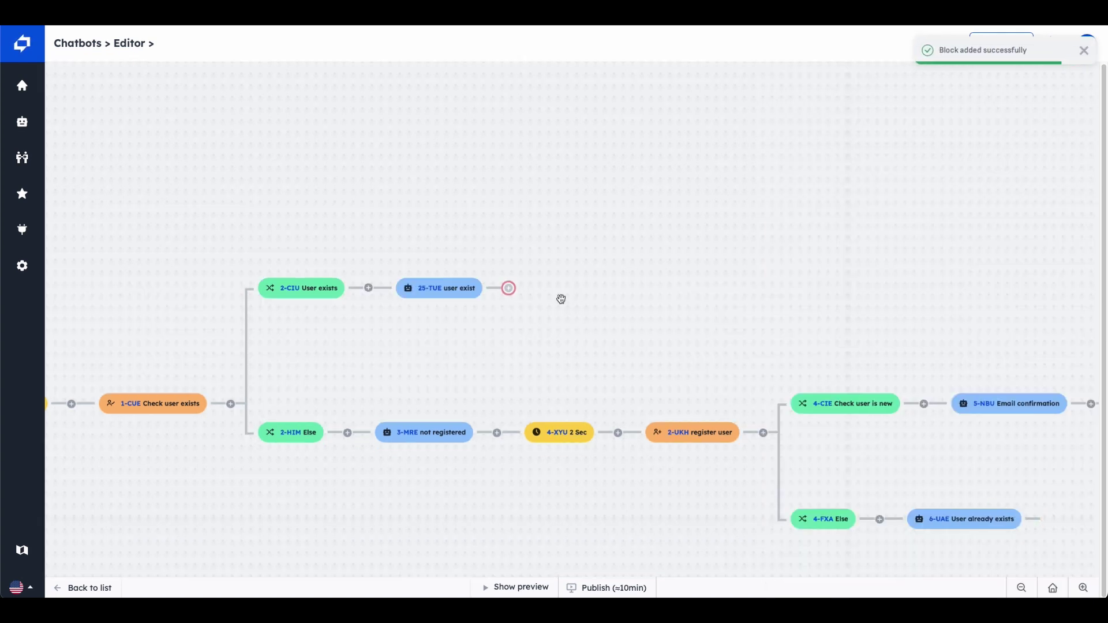
Insert a delay with a break time of 2 seconds after the "user exist" message.
click(509, 287)
scroll(880, 369, down, 8)
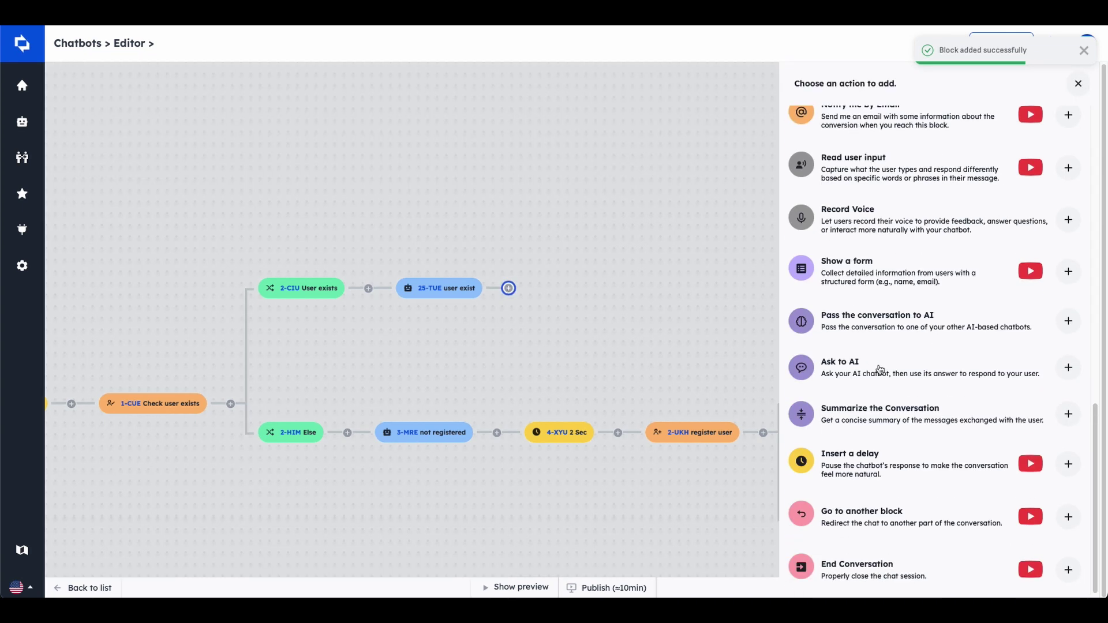
click(884, 462)
click(843, 138)
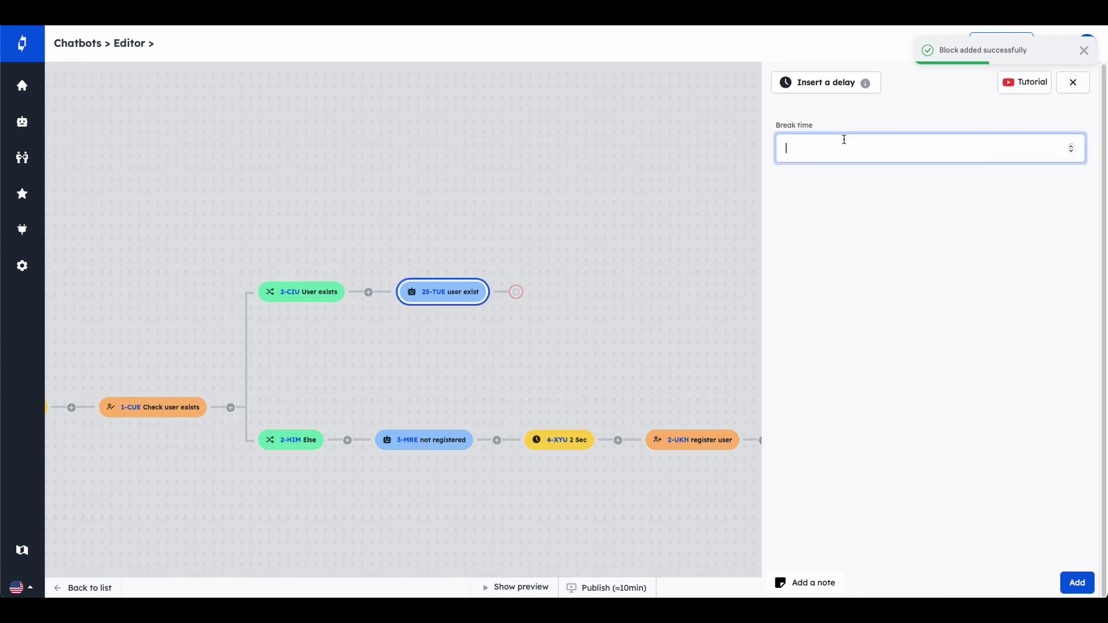
text(2)
click(1076, 582)
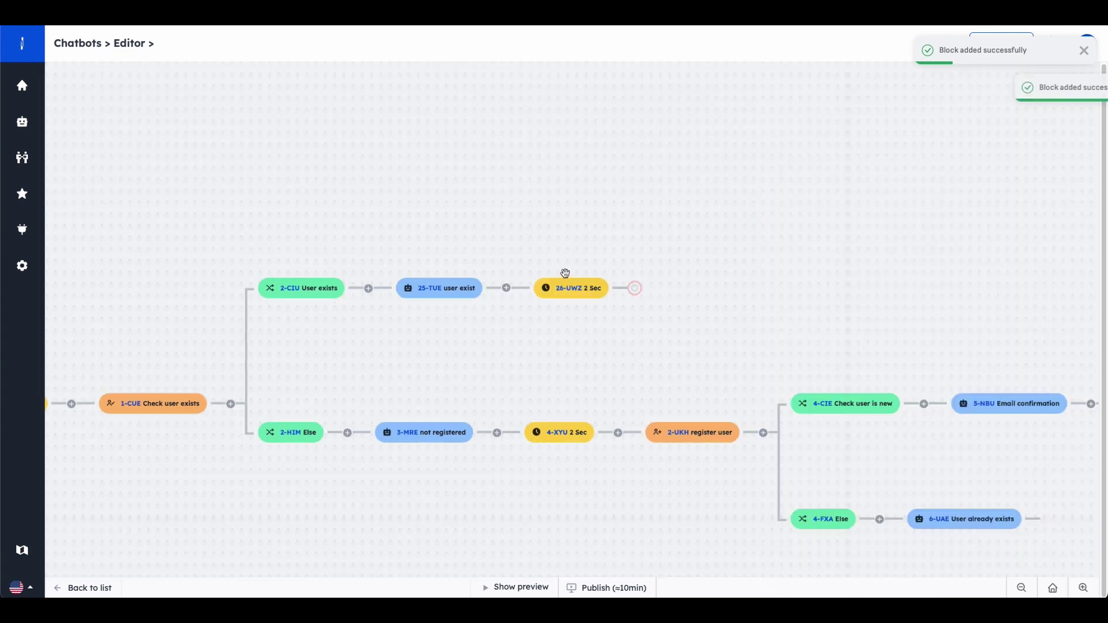
Add a Super User Manager login form after the 2-second delay on the "User exists" branch.
click(634, 288)
scroll(866, 314, down, 5)
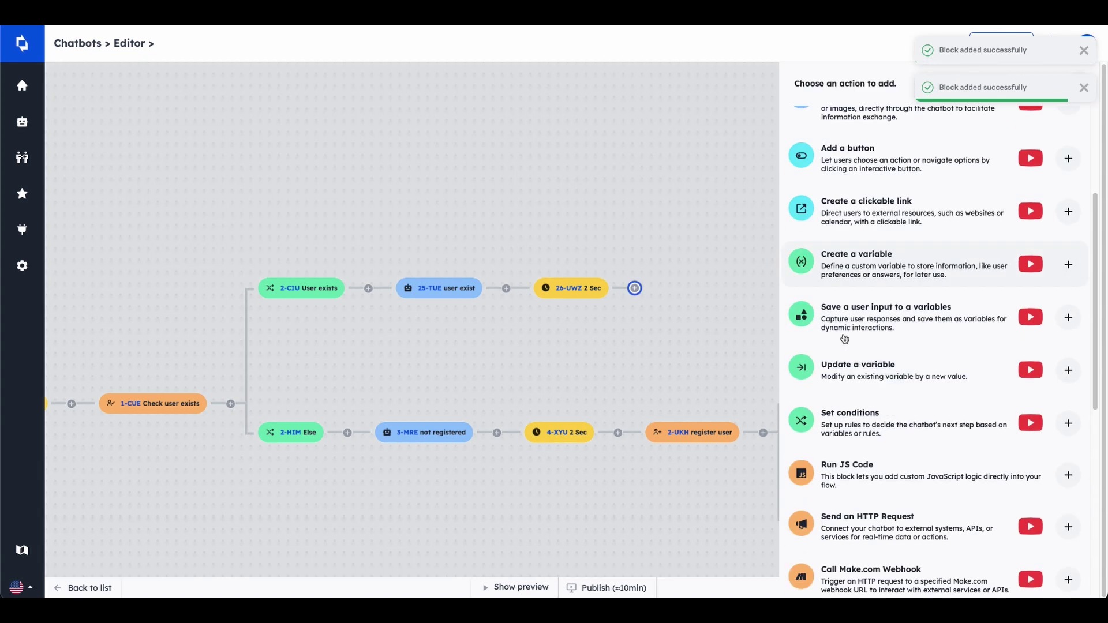
scroll(898, 312, down, 1)
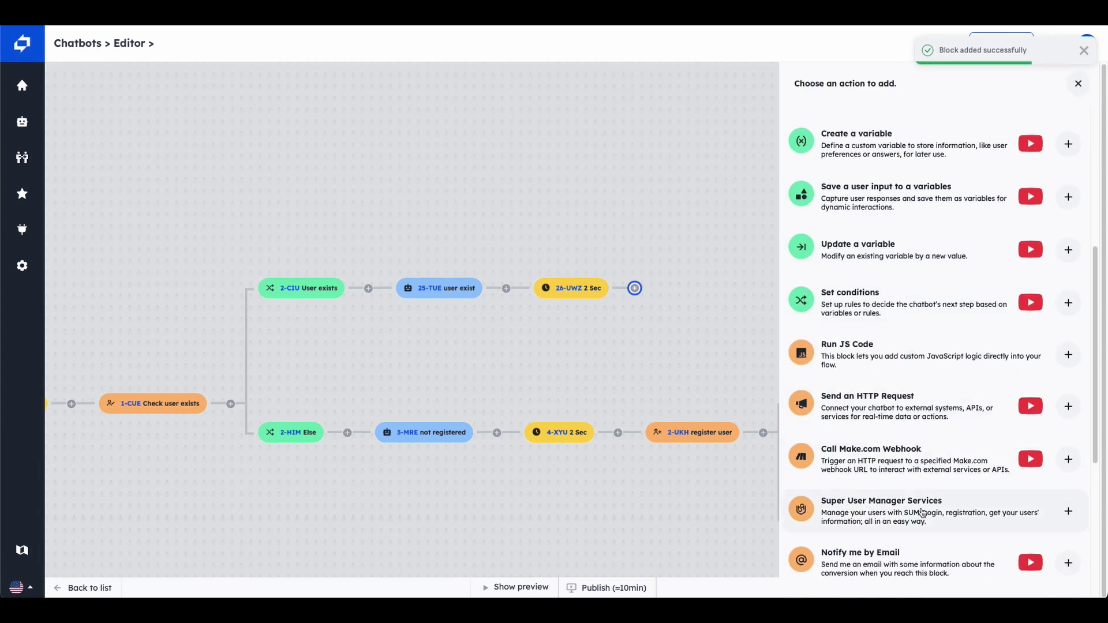
click(922, 513)
click(871, 244)
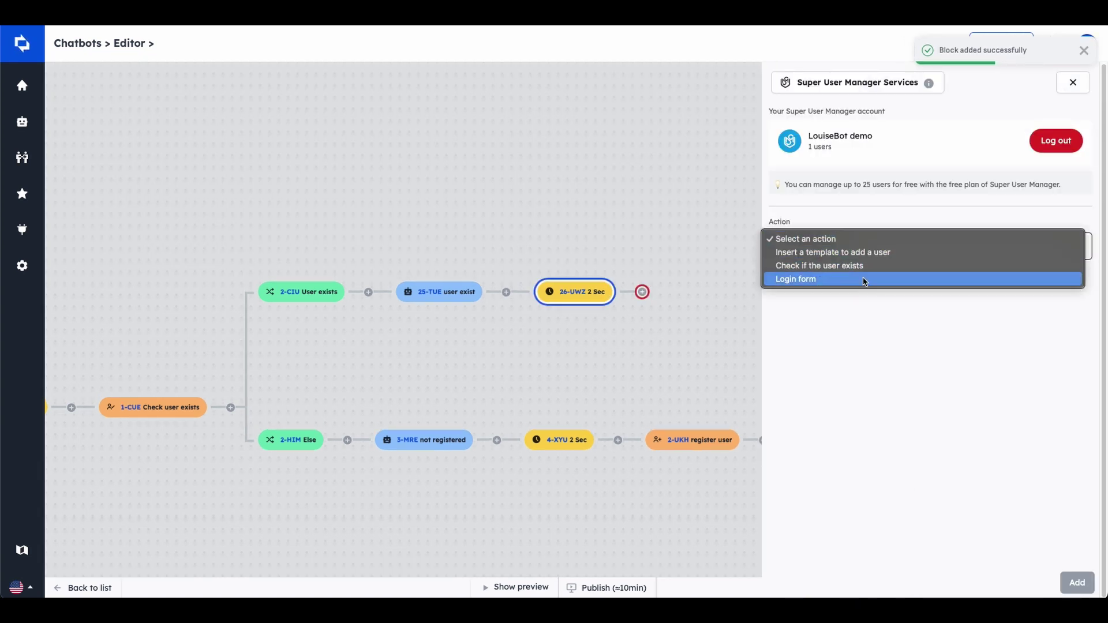
click(887, 287)
click(1077, 582)
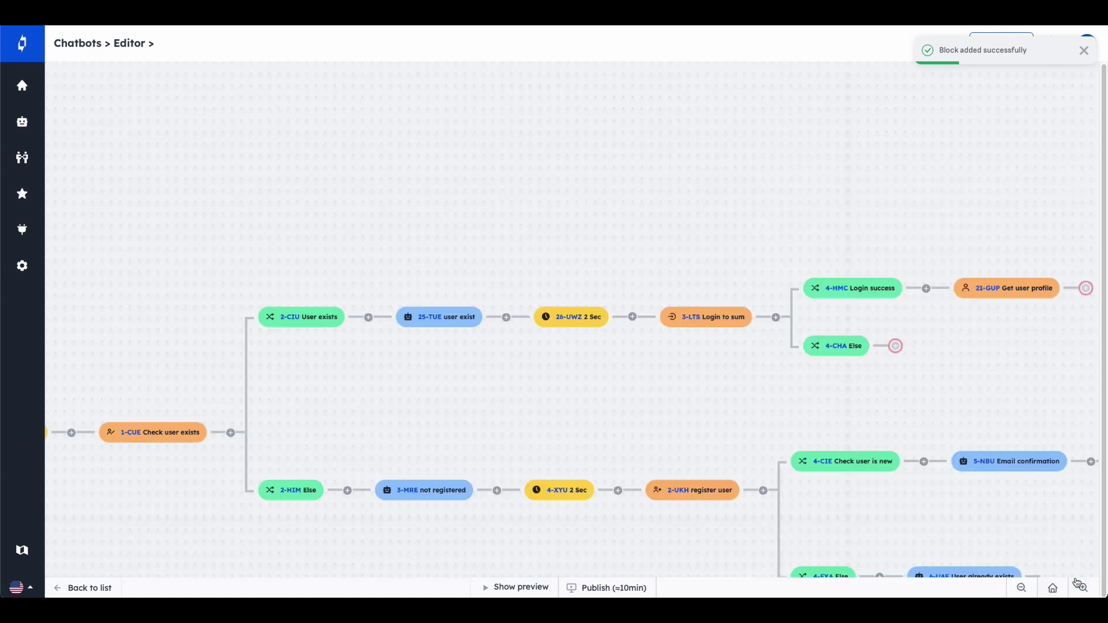
Start passing the conversation to AI after the "Login success" branch's Get user profile, writing "Continue the conversation with the user: - user firstname:" plus the user first name variable.
drag(872, 226, 334, 102)
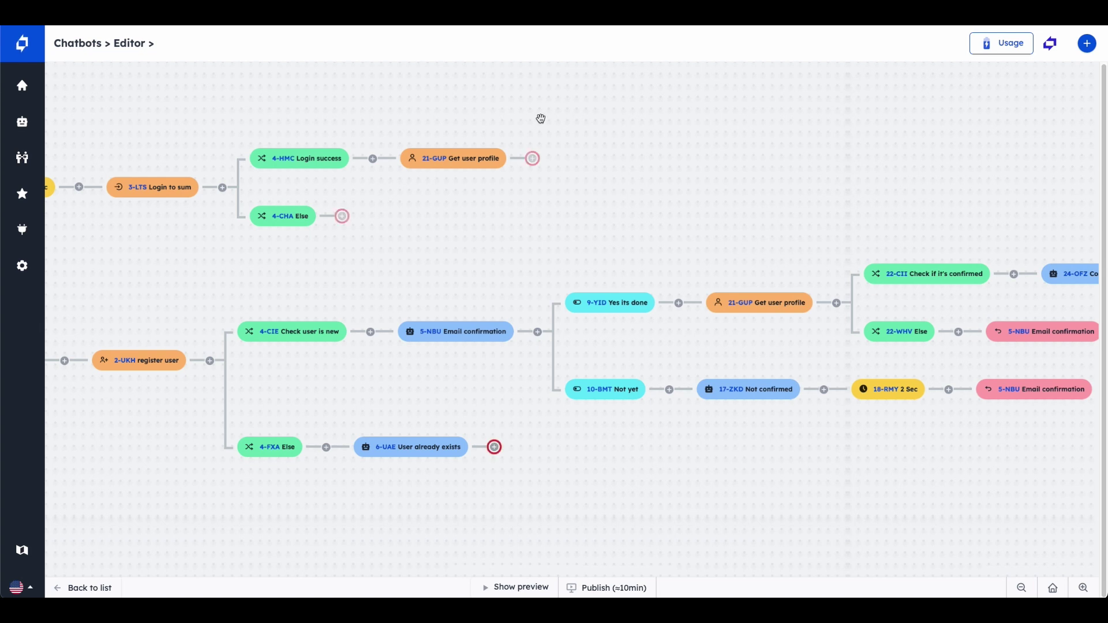
click(533, 158)
scroll(860, 207, down, 7)
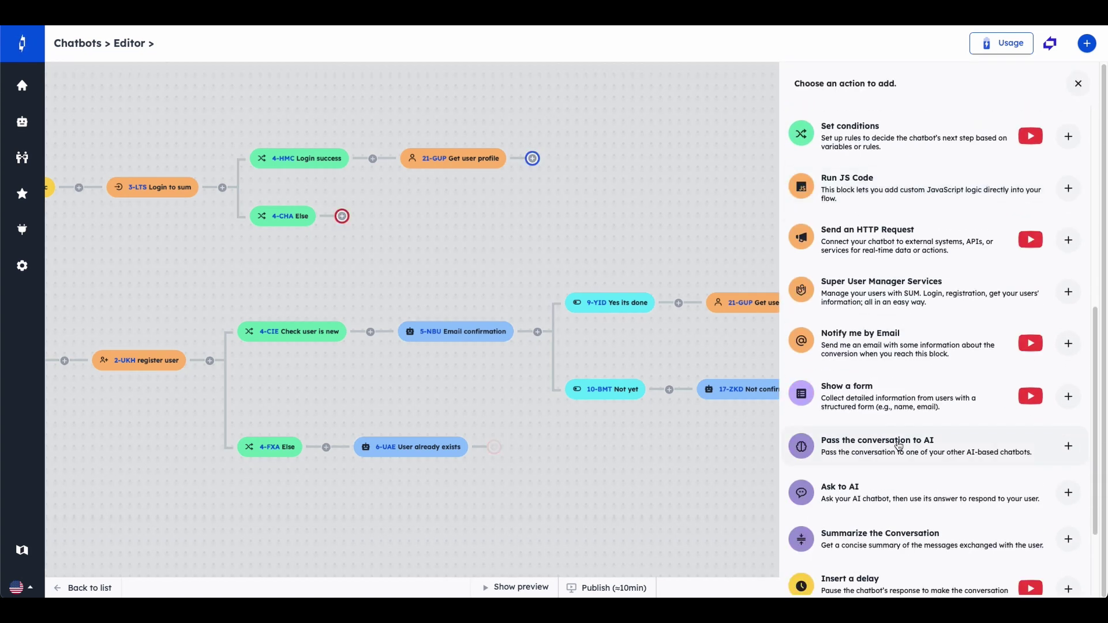
click(899, 445)
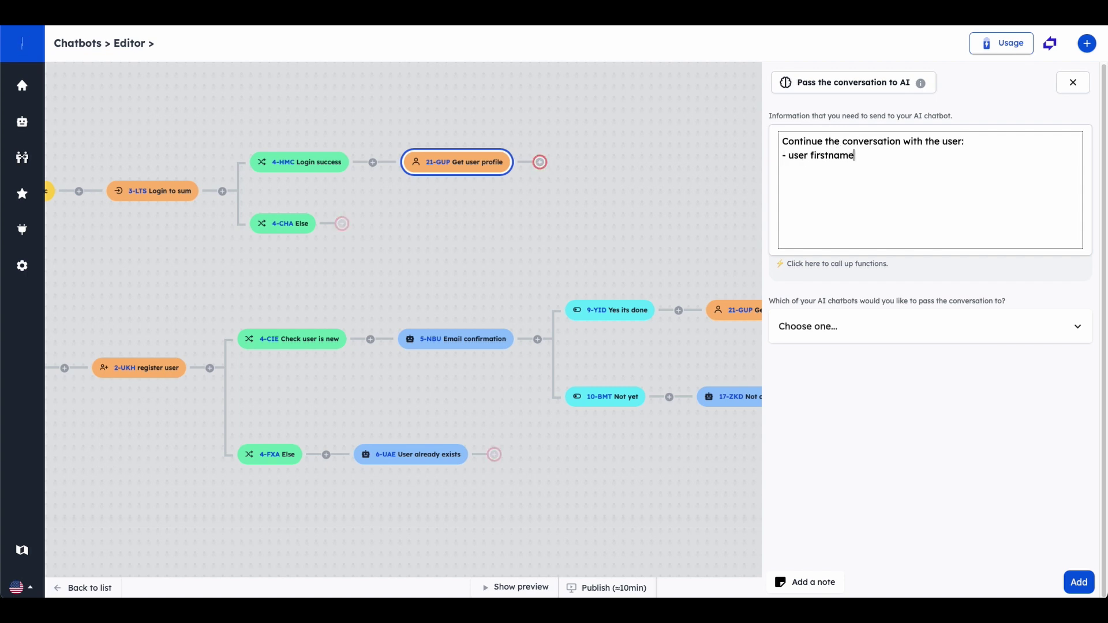
click(905, 269)
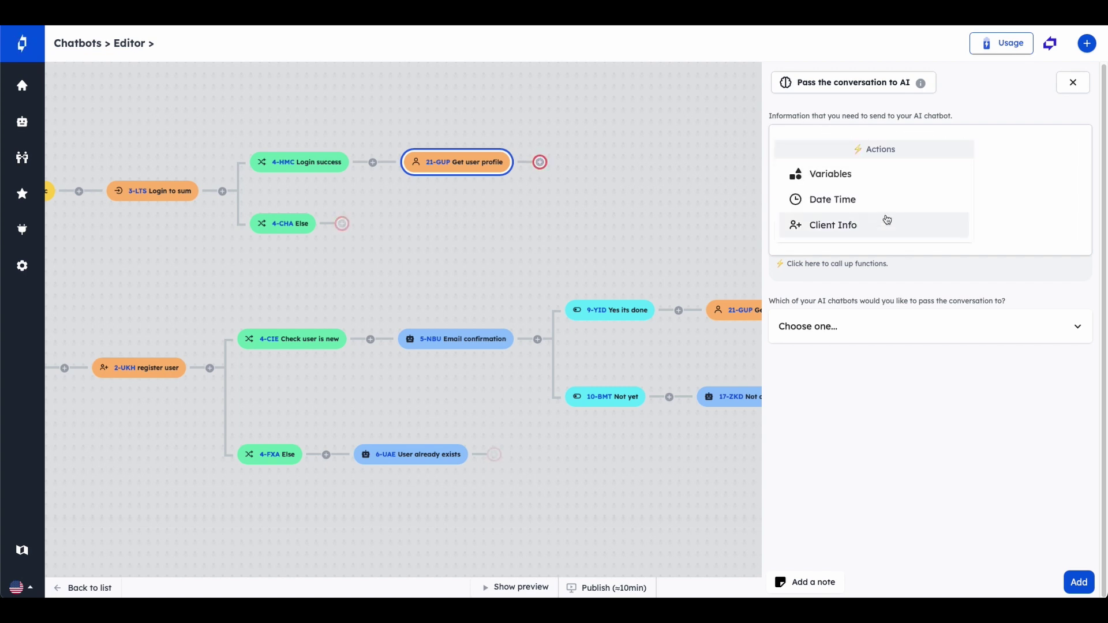
click(883, 176)
scroll(876, 199, down, 2)
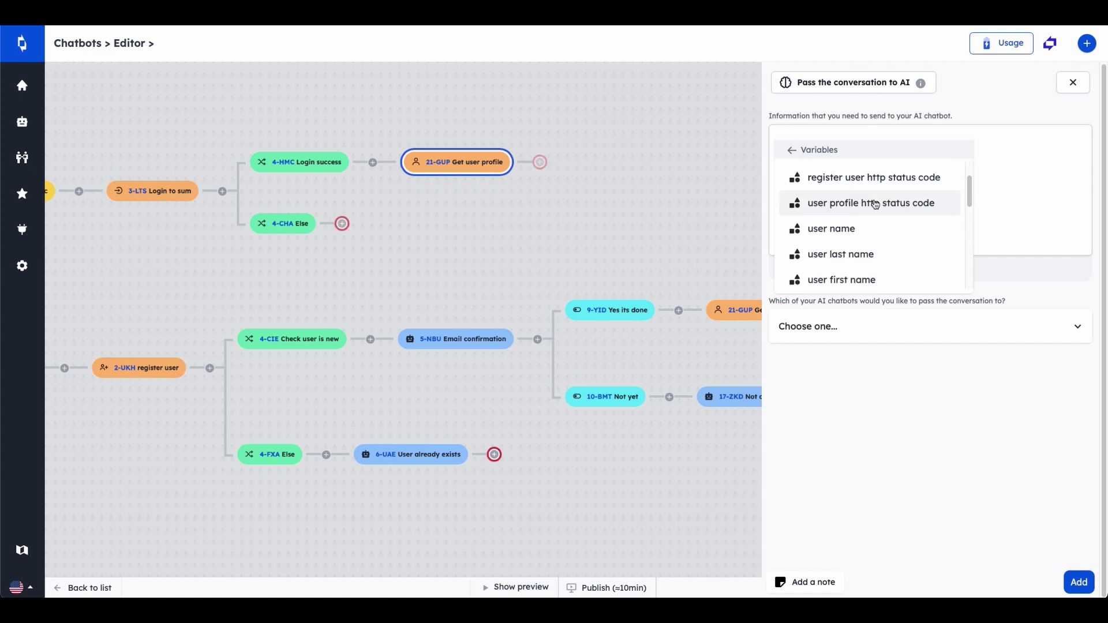
click(855, 275)
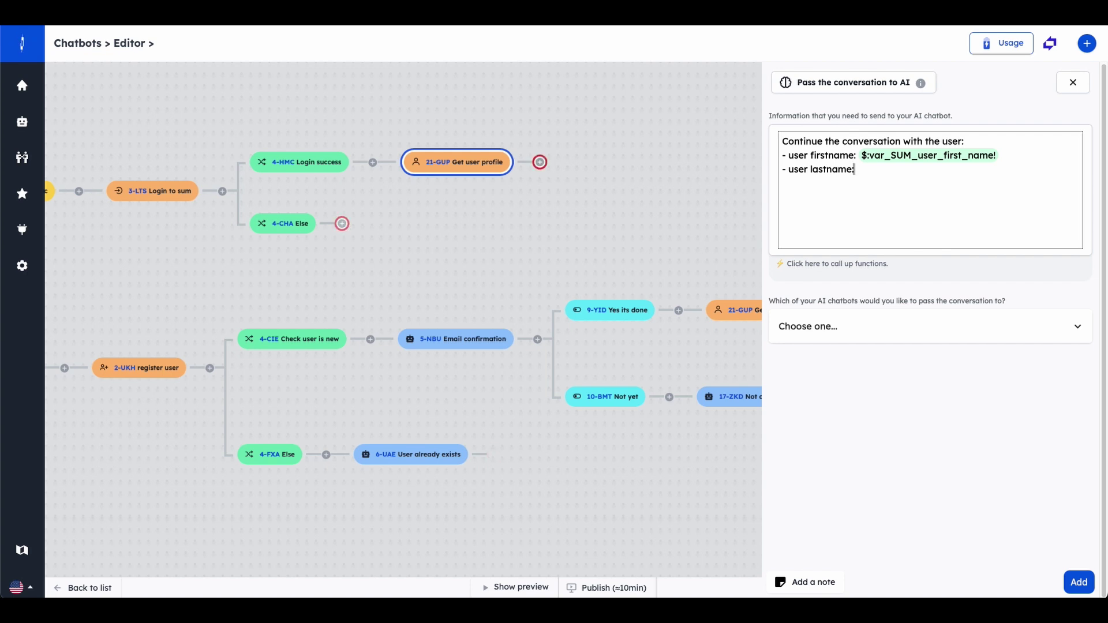
Complete the AI handover with "- user lastname:" and the user last name variable, and add it with Private chatbot as the target.
click(1013, 271)
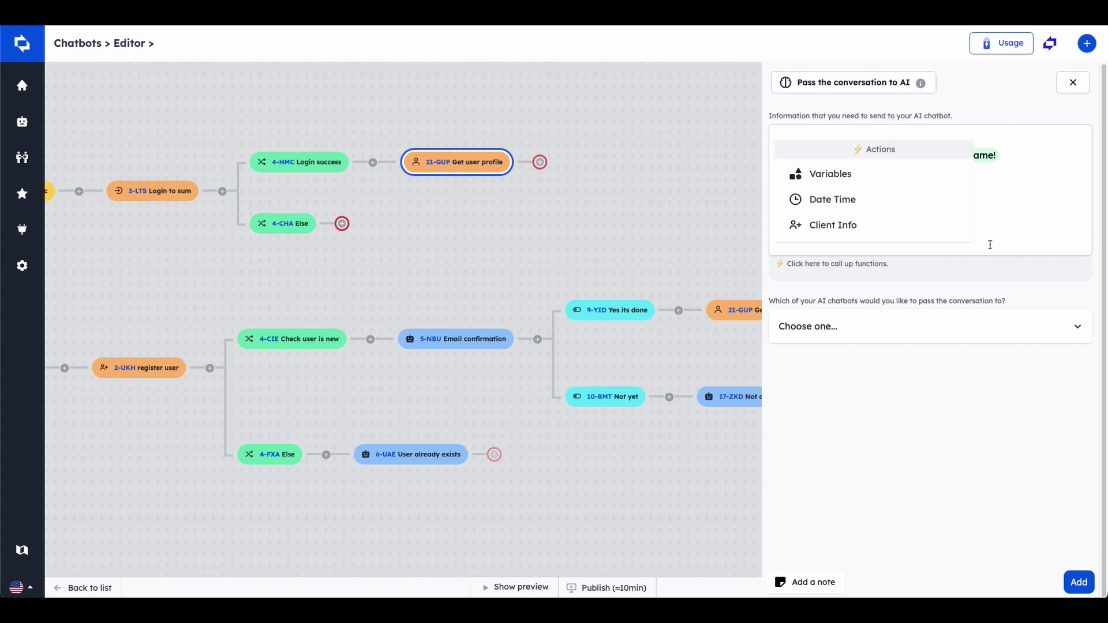
click(925, 181)
scroll(917, 197, down, 2)
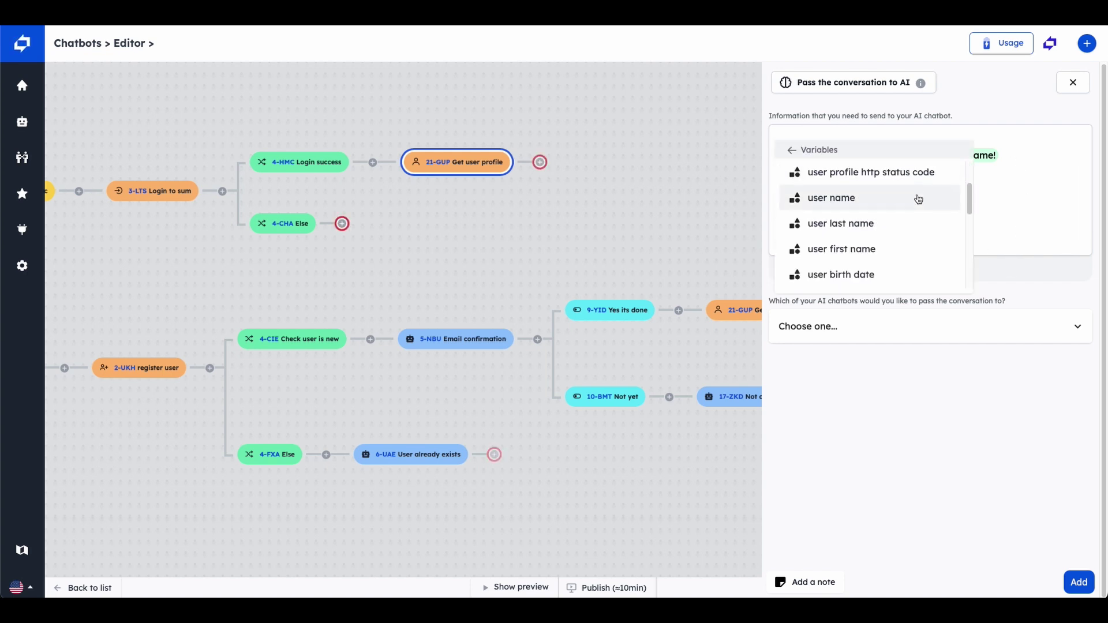
click(924, 228)
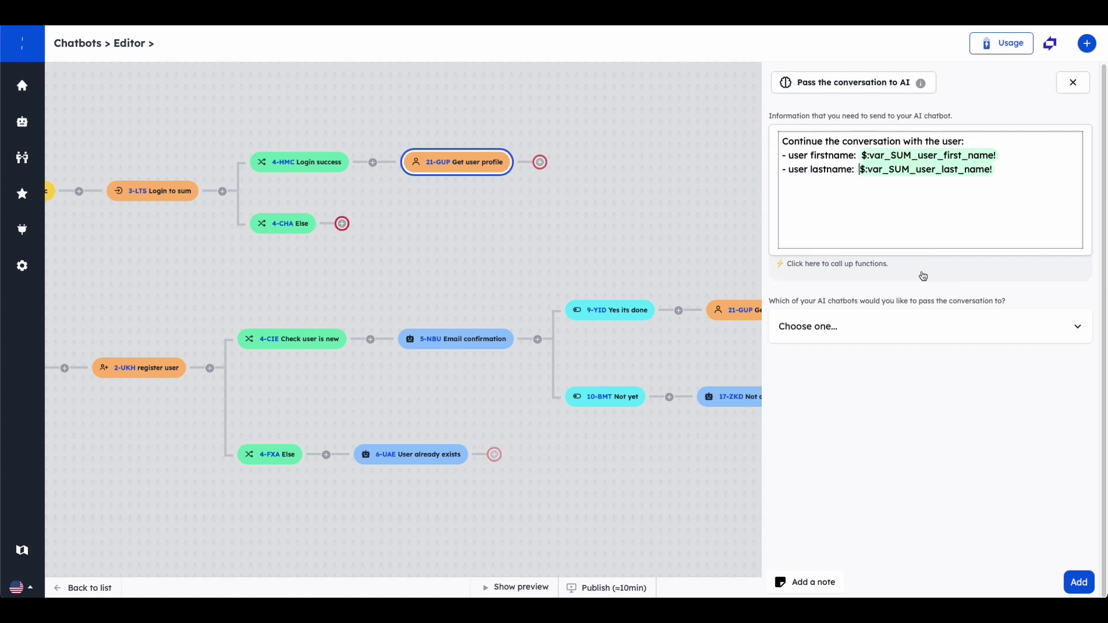
click(897, 324)
click(872, 363)
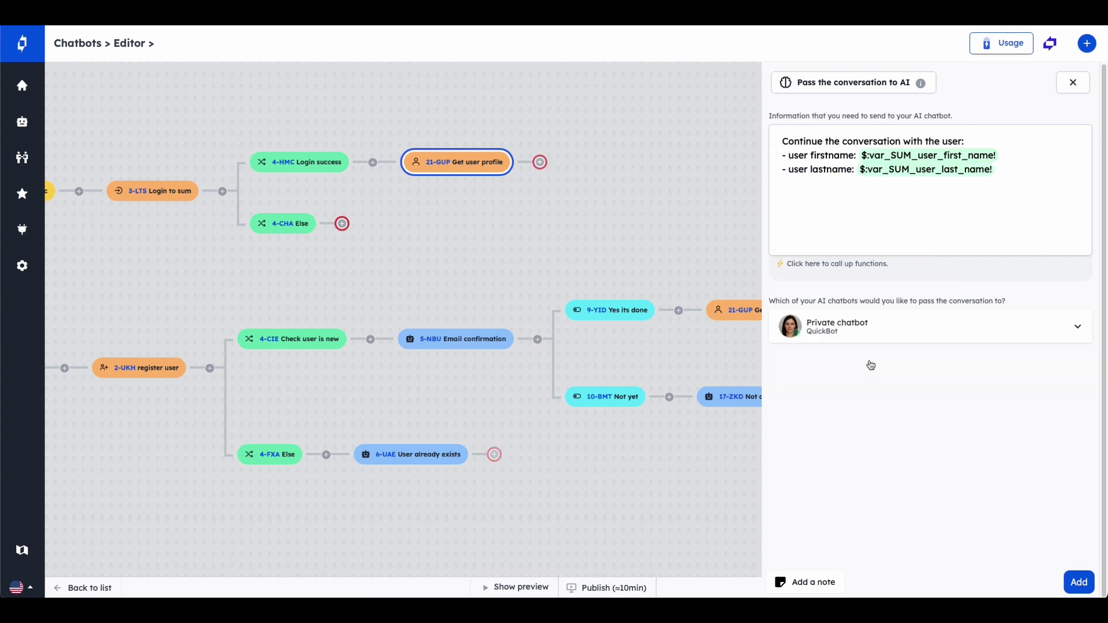
click(1079, 578)
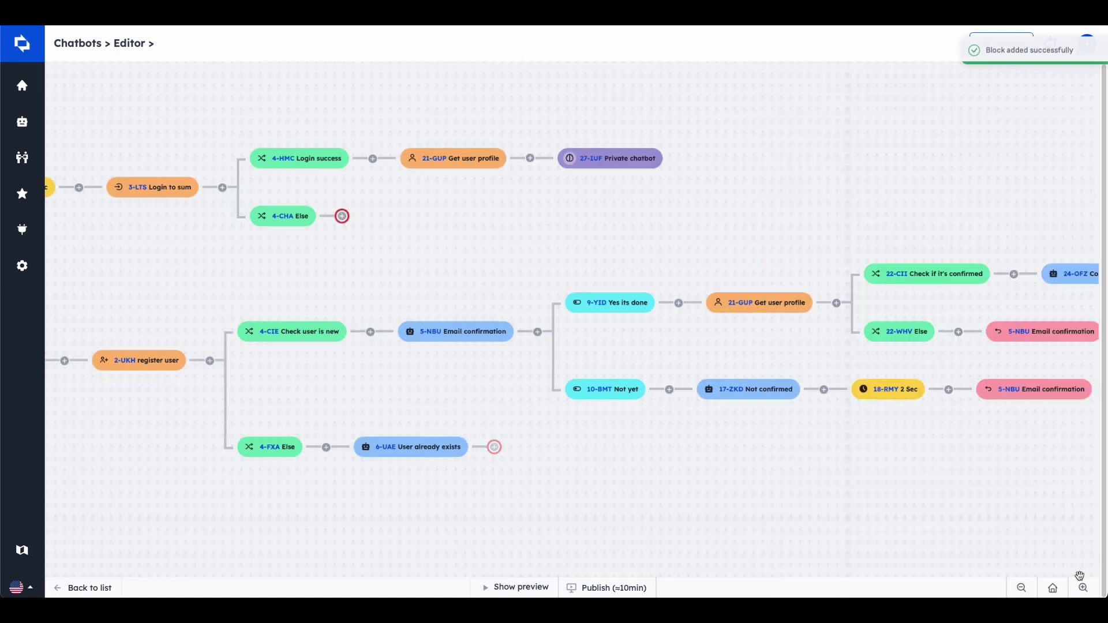
Add a text message titled "login failed" on the login's Else branch reading "It seems your login failed", with AI Text Quality Control.
click(342, 216)
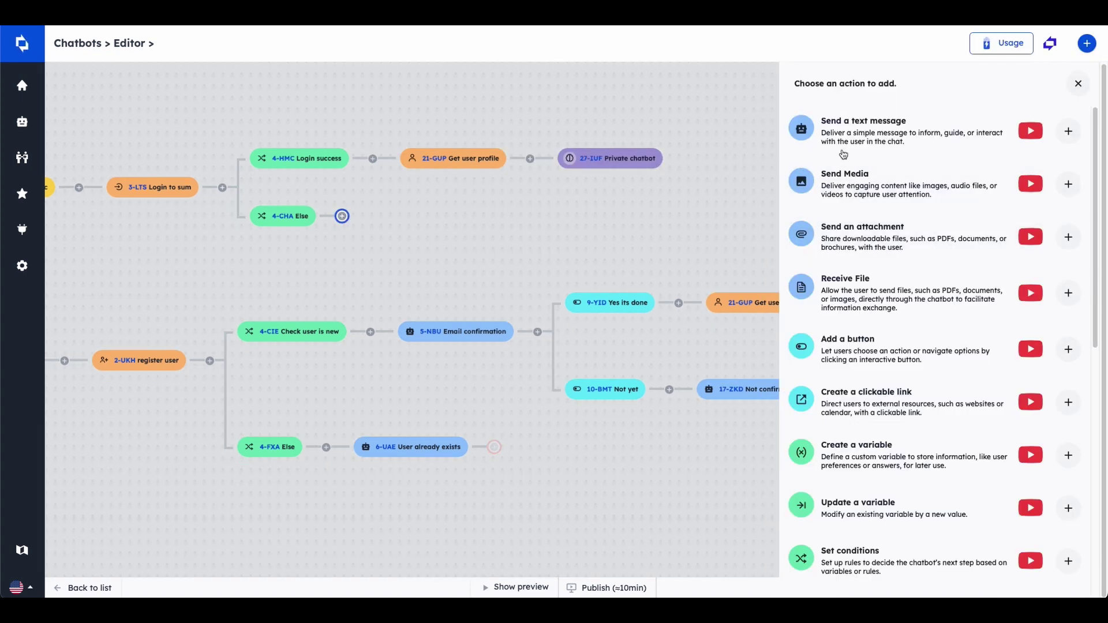
click(843, 131)
click(843, 133)
text(login failed)
click(846, 197)
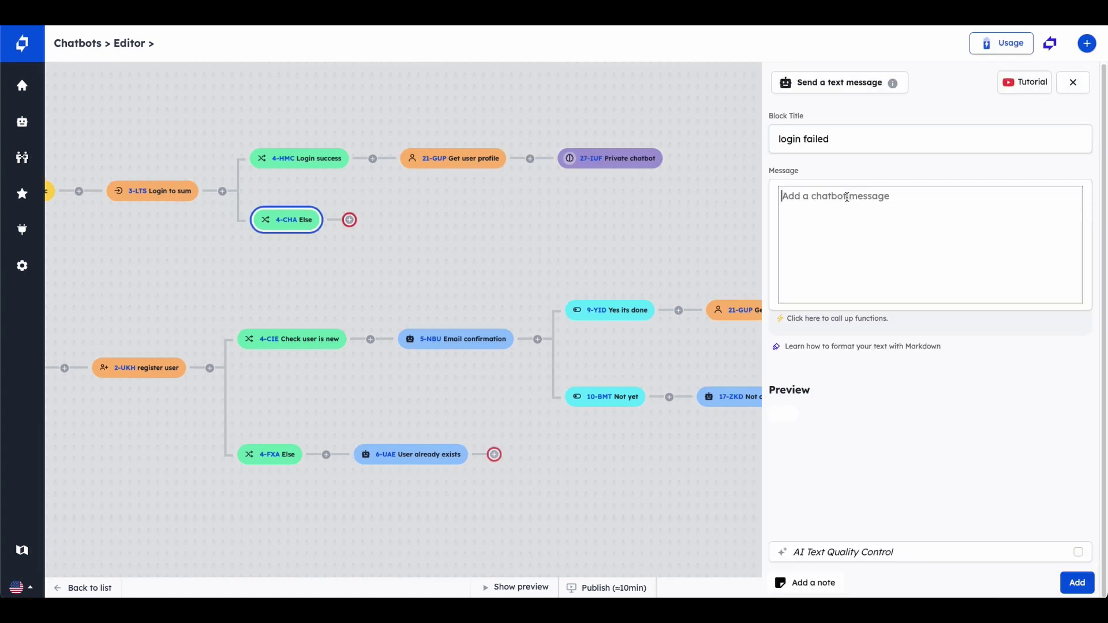
text(It seems your login failed)
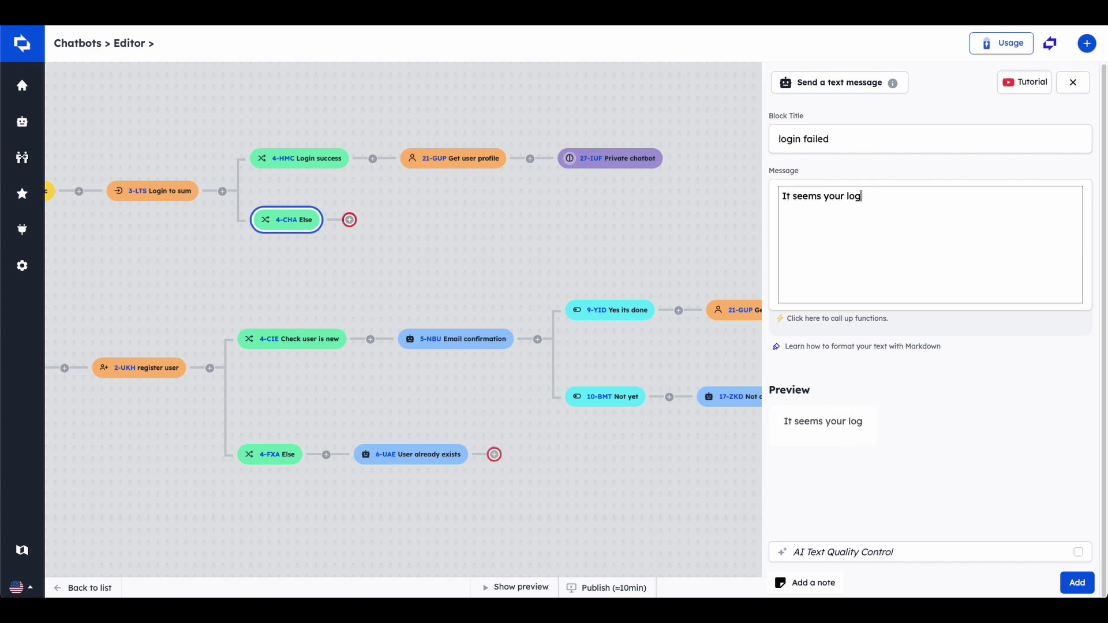
click(1082, 555)
click(1083, 583)
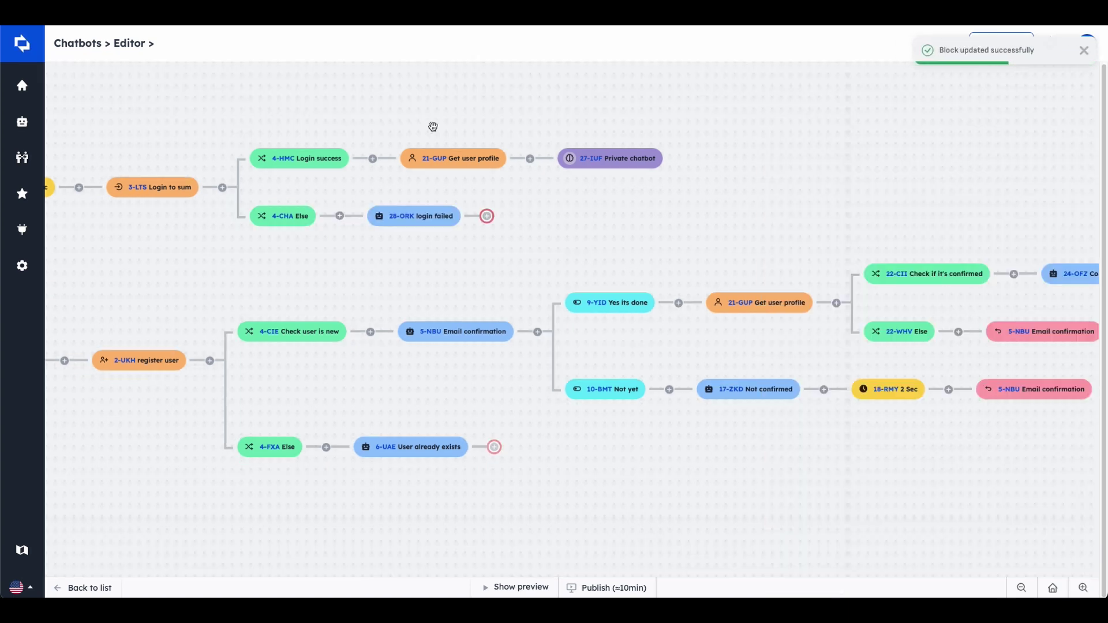
Add a jump after the "login failed" message that goes to the block "25-TUE - user exist".
drag(433, 127, 673, 123)
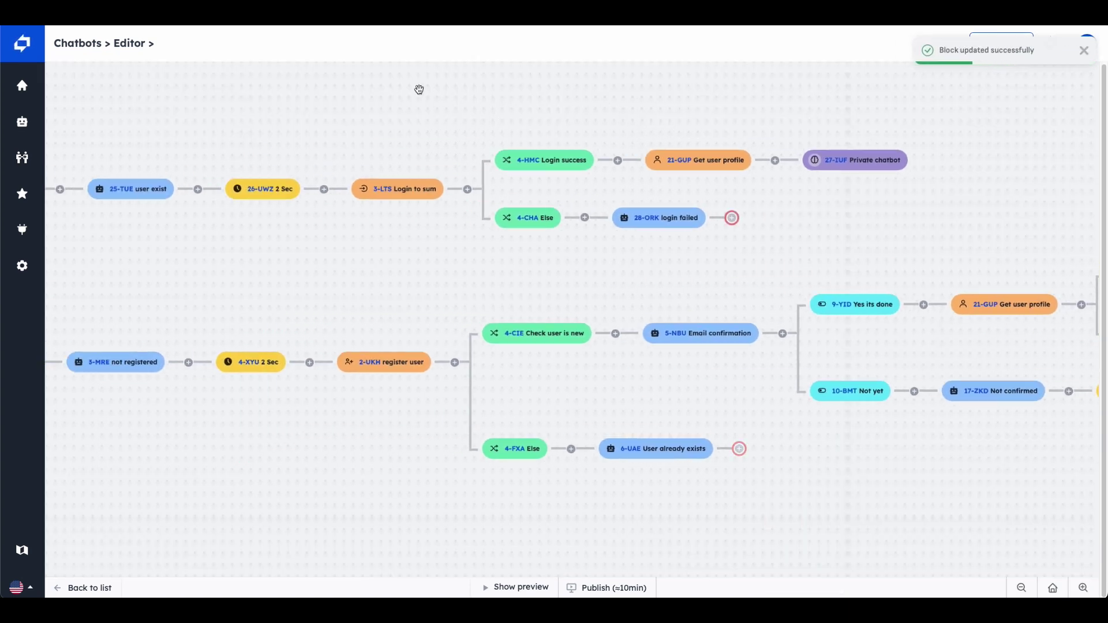
click(731, 218)
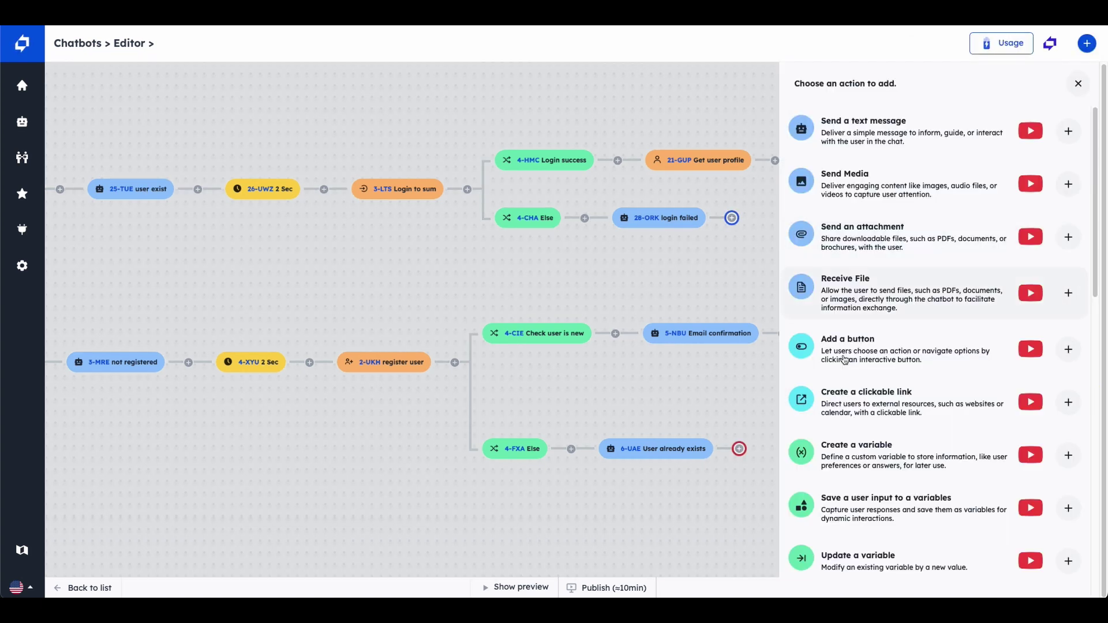
scroll(844, 360, down, 10)
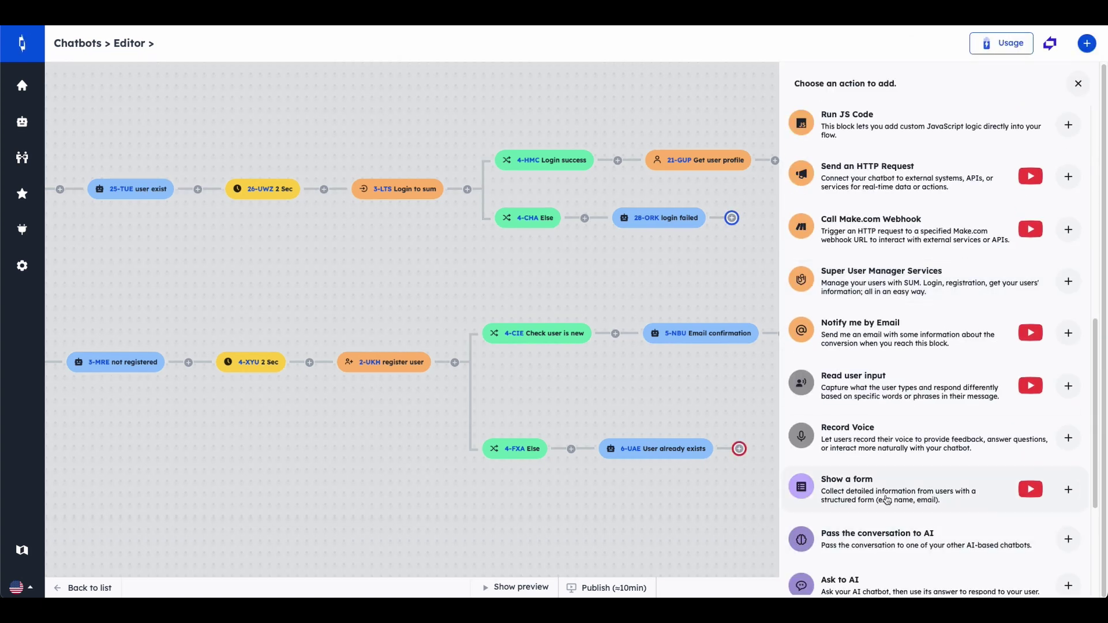
scroll(889, 508, down, 3)
click(895, 537)
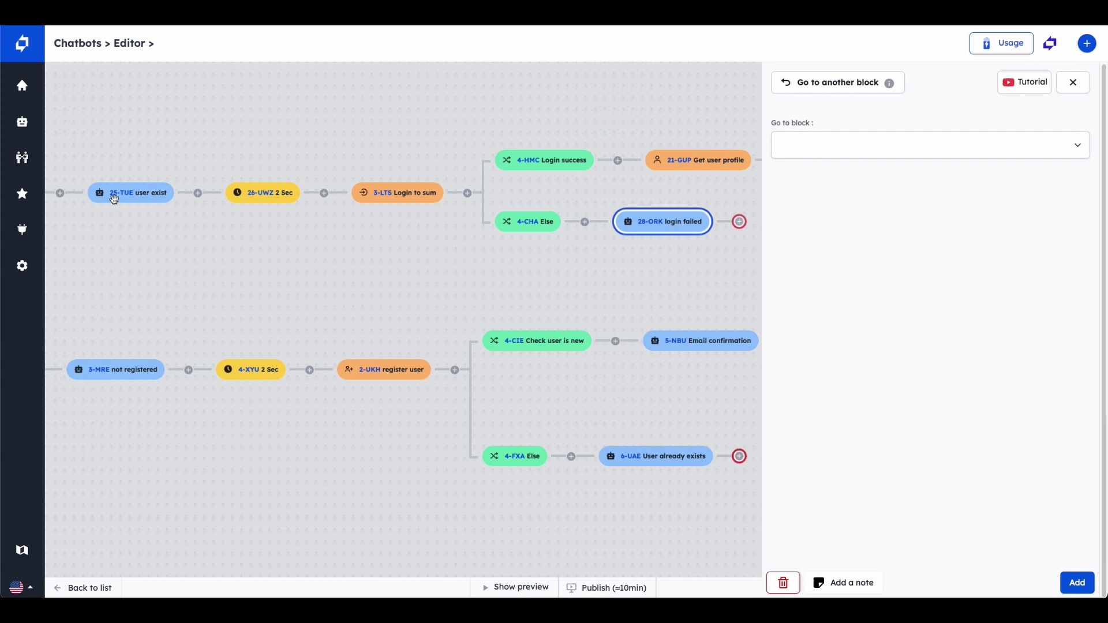
click(865, 154)
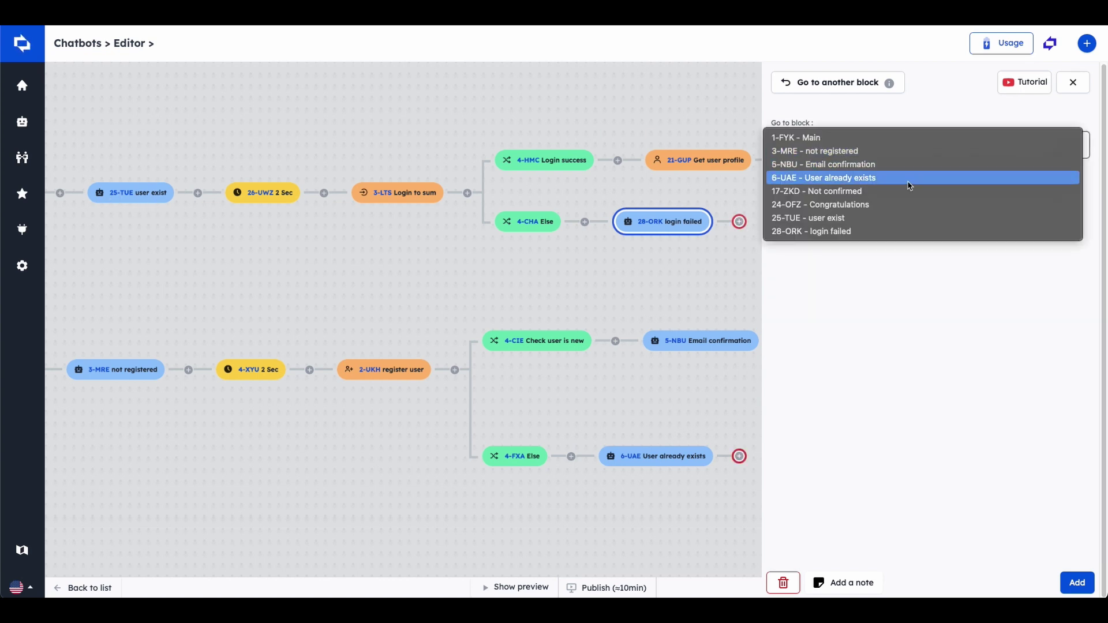
click(891, 219)
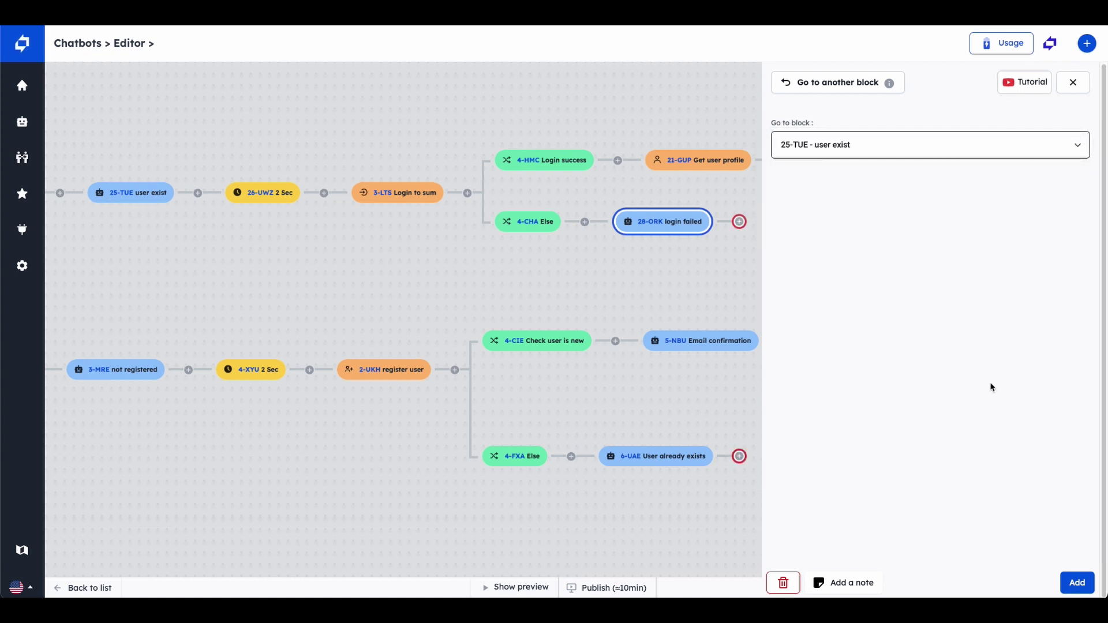
click(1078, 583)
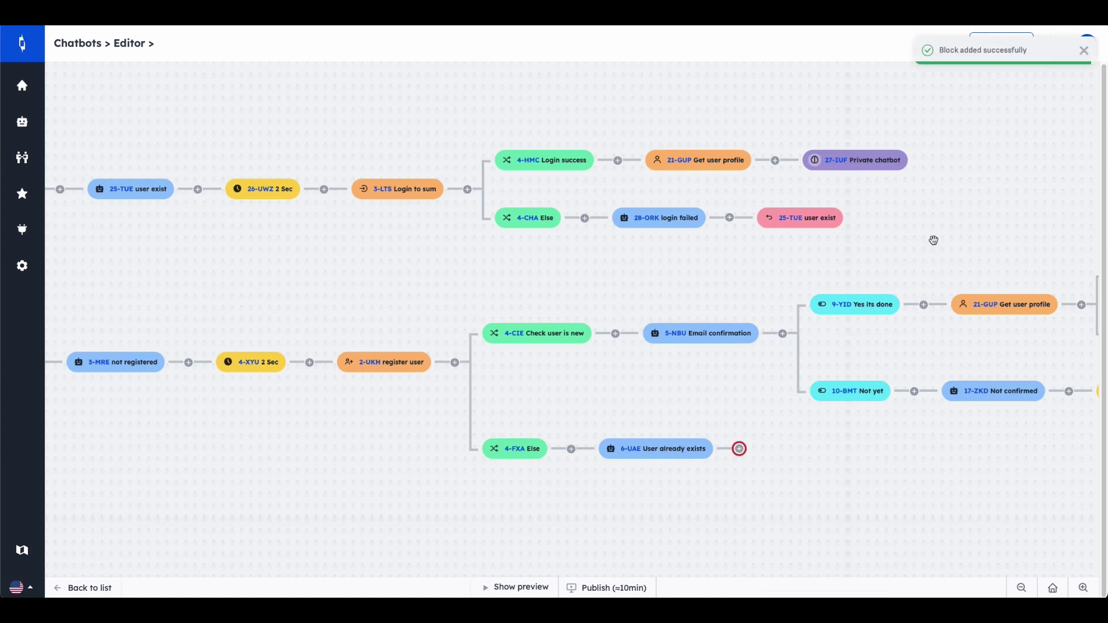
Copy the whole information text from the Private chatbot handover block on the "Login success" branch and close the block.
drag(940, 237, 426, 216)
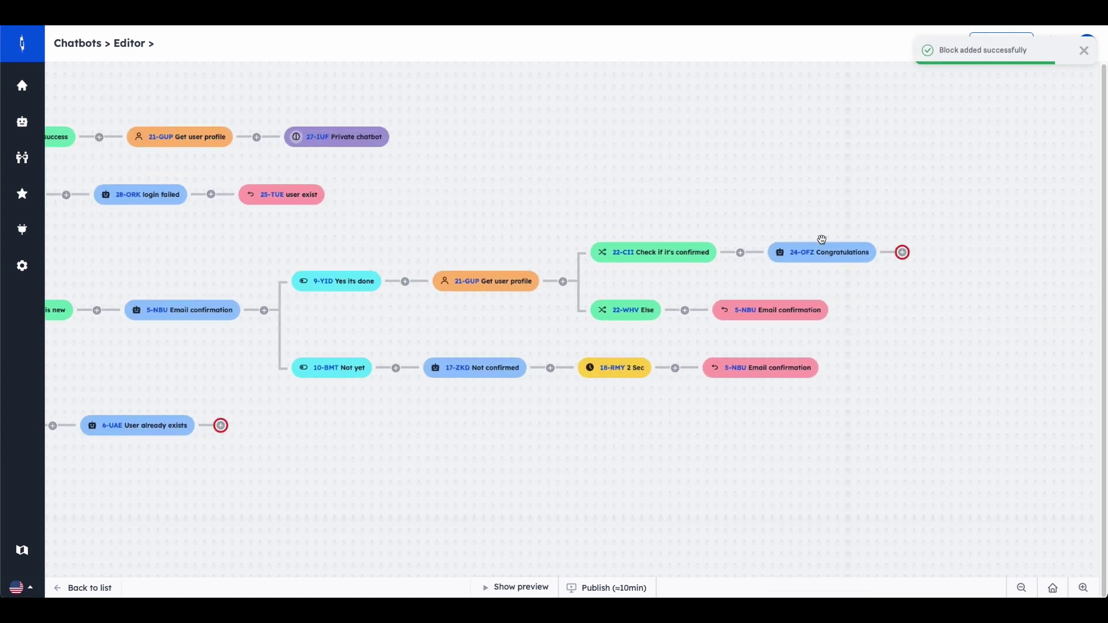
click(344, 138)
key(ctrl+a)
key(ctrl+c)
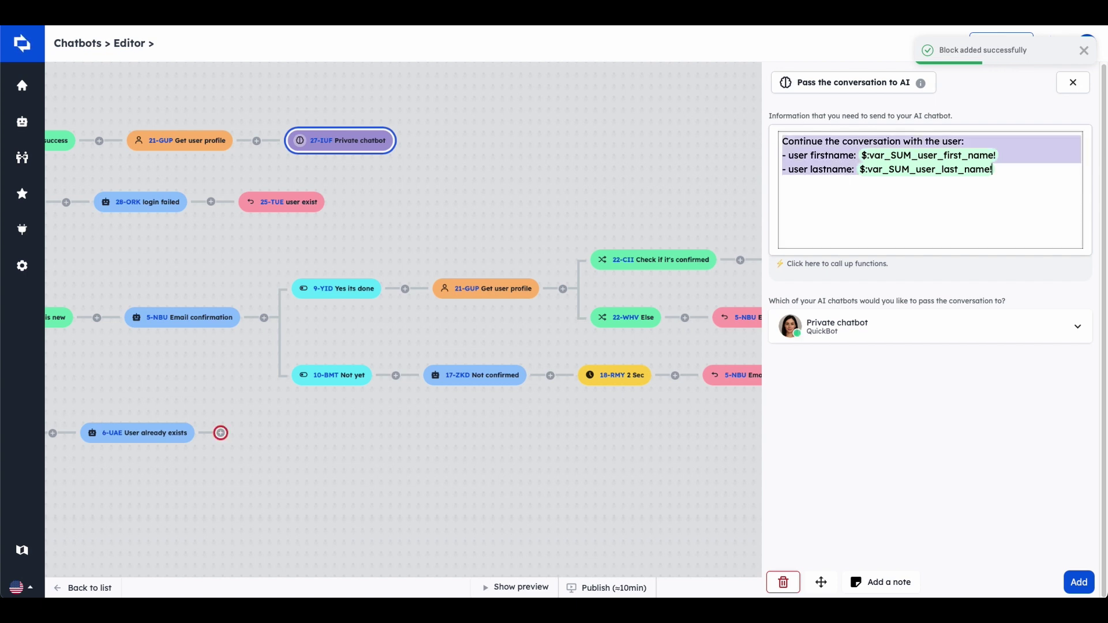
click(1073, 82)
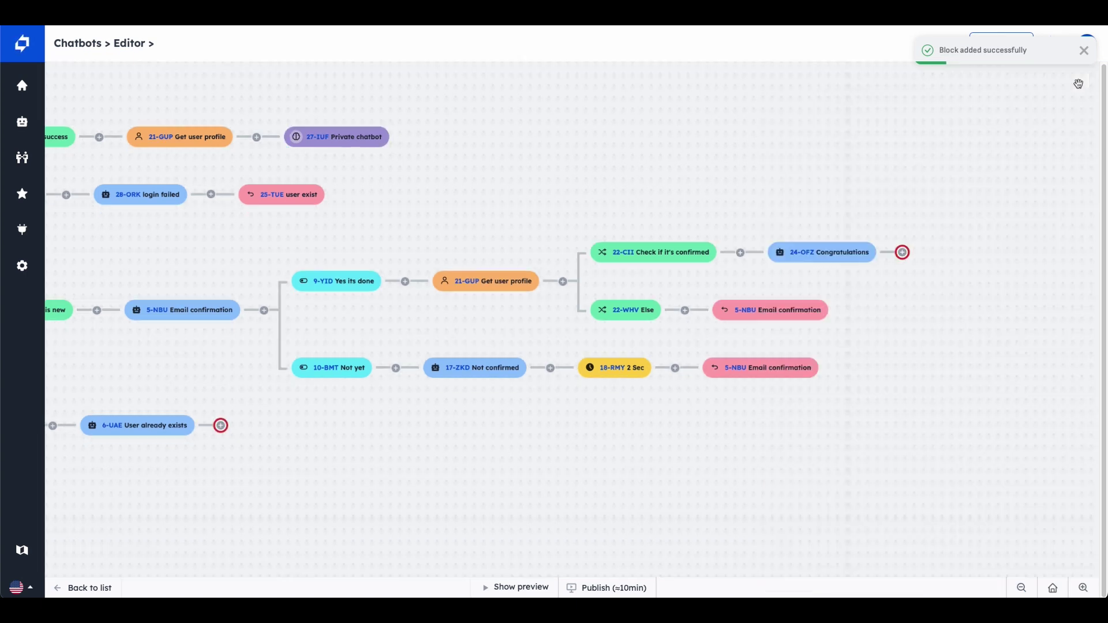
Pass the conversation to AI after the Congratulations message, using the copied first and last name text and the Private chatbot.
click(904, 251)
scroll(915, 226, down, 8)
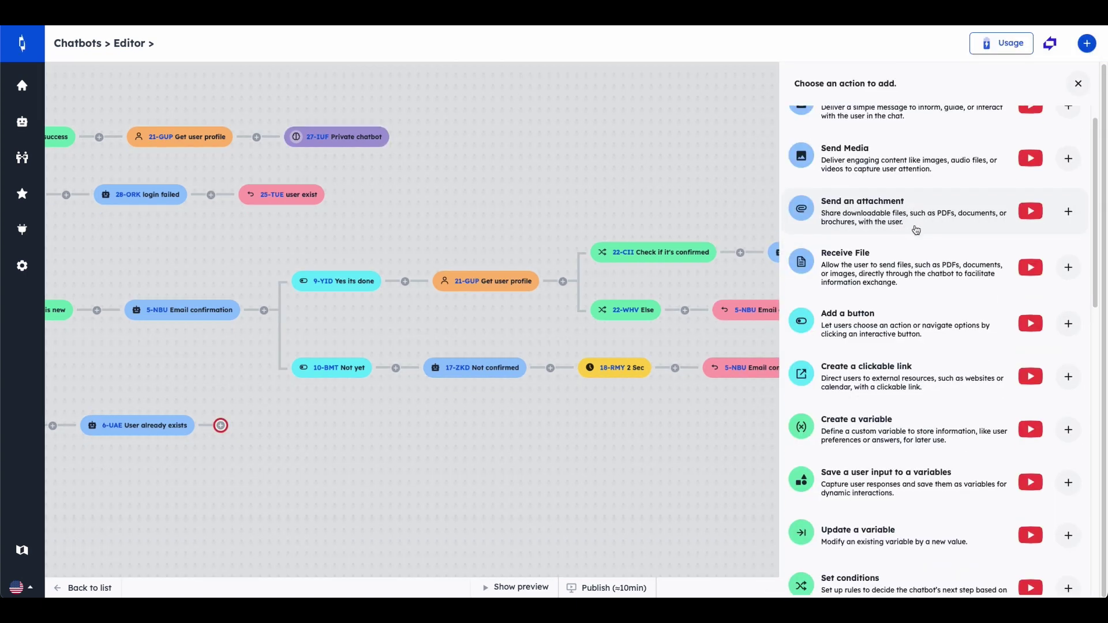
scroll(923, 523, down, 3)
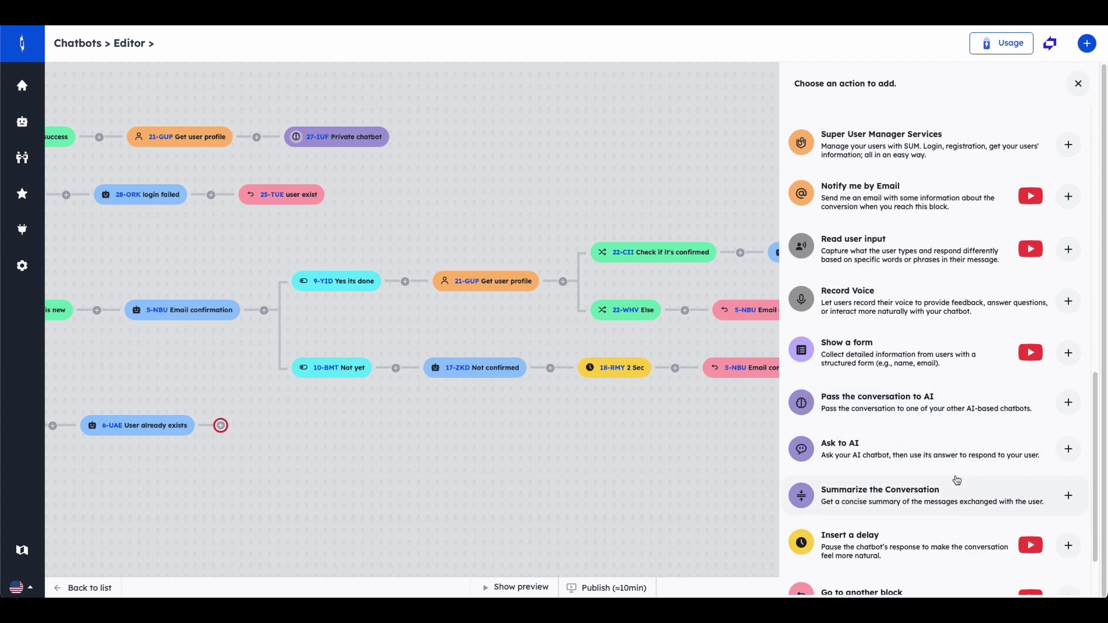
click(954, 397)
click(904, 181)
key(ctrl+v)
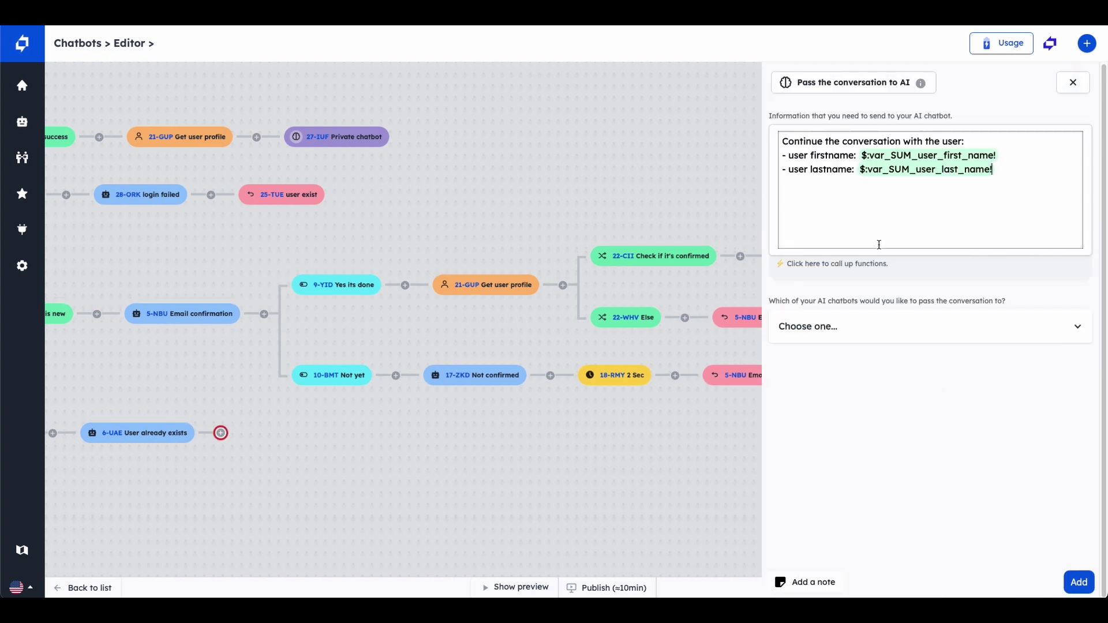
click(871, 327)
click(862, 370)
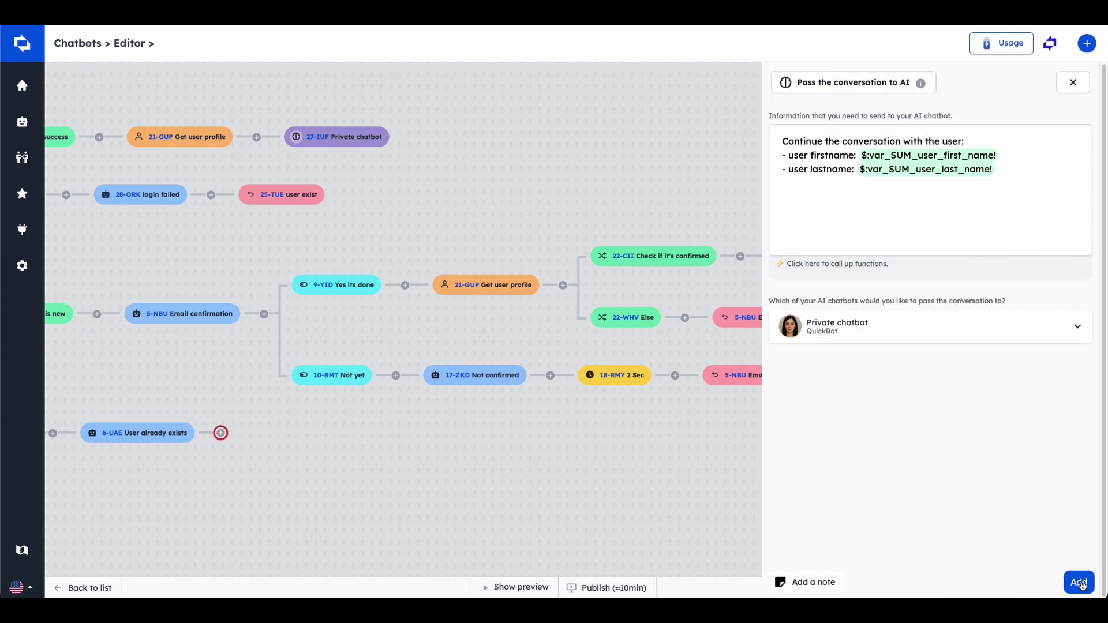
click(1083, 587)
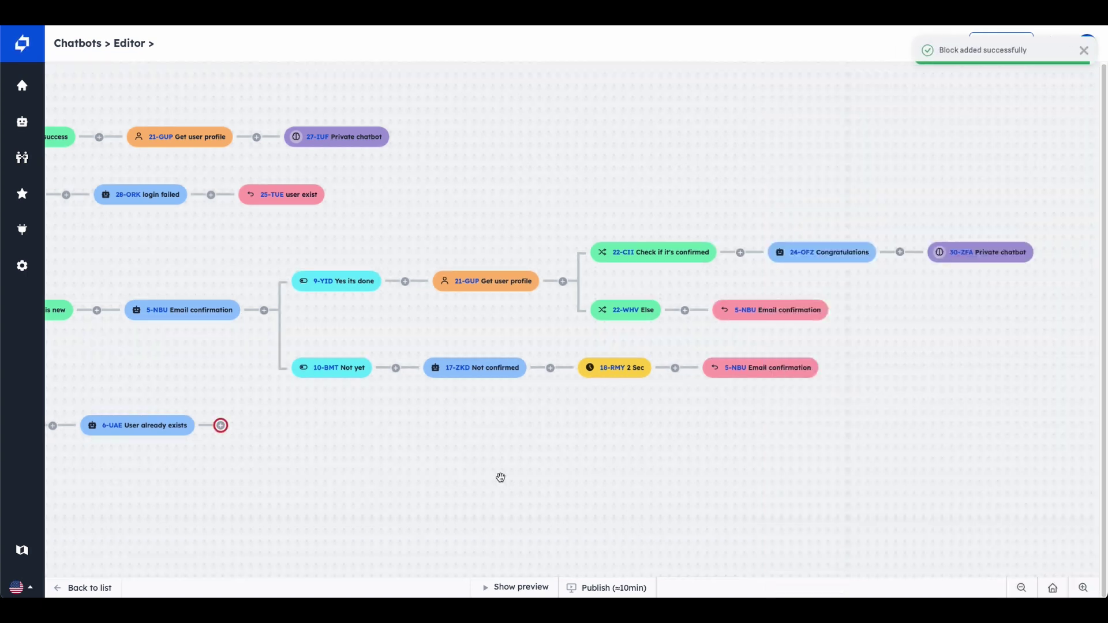
drag(451, 480, 900, 483)
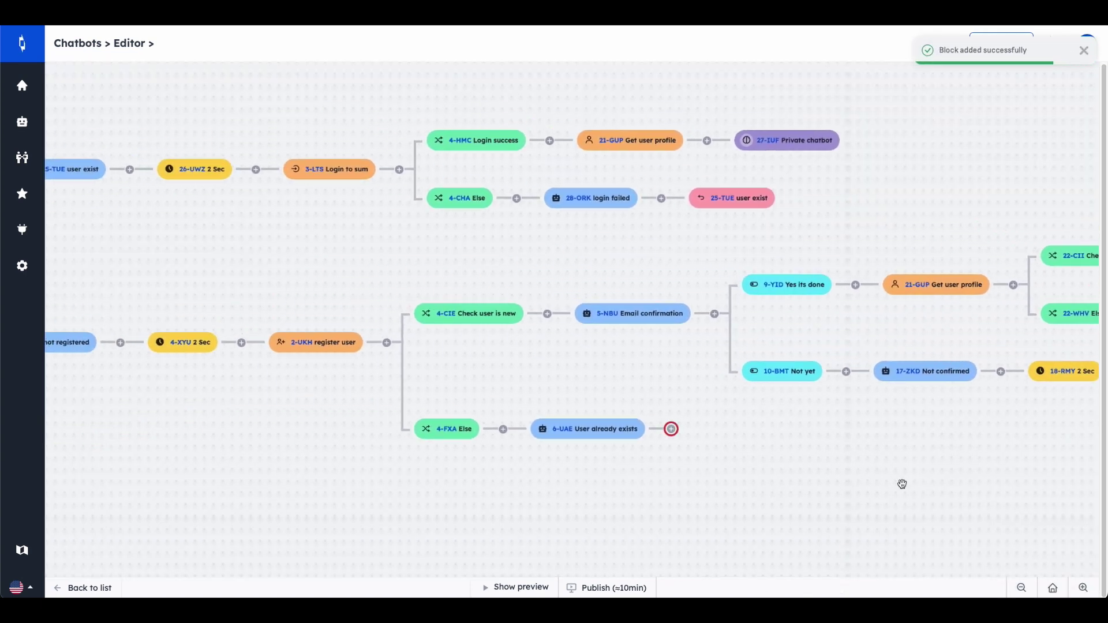
Change the "User already exists" message to "It seems you already have an account 🙂" and enable AI Text Quality Control.
click(605, 428)
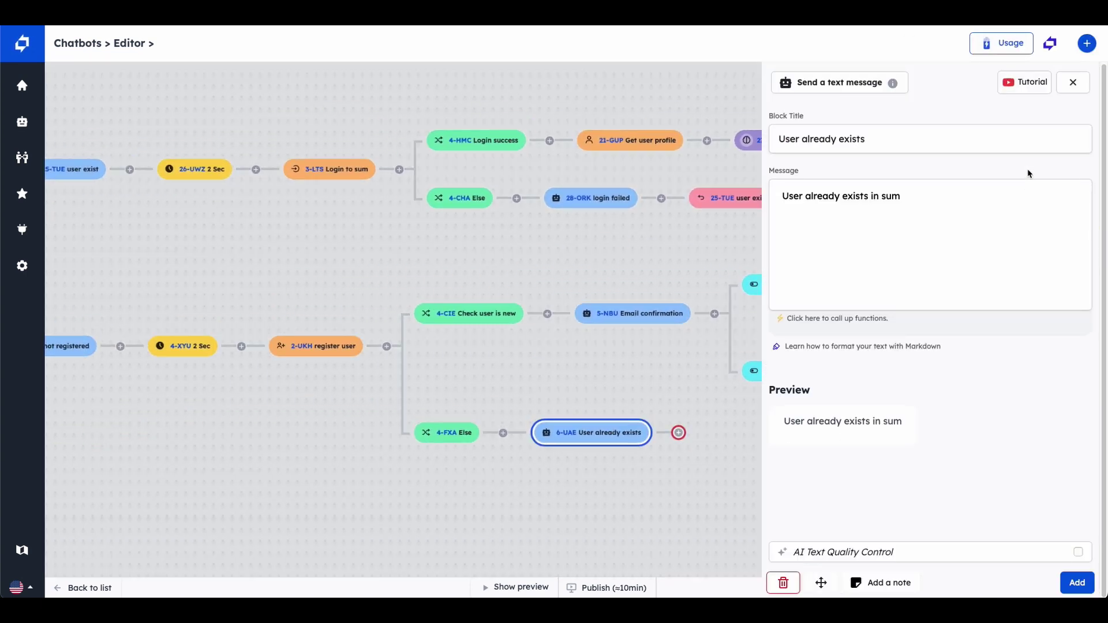
click(901, 191)
drag(914, 198, 775, 195)
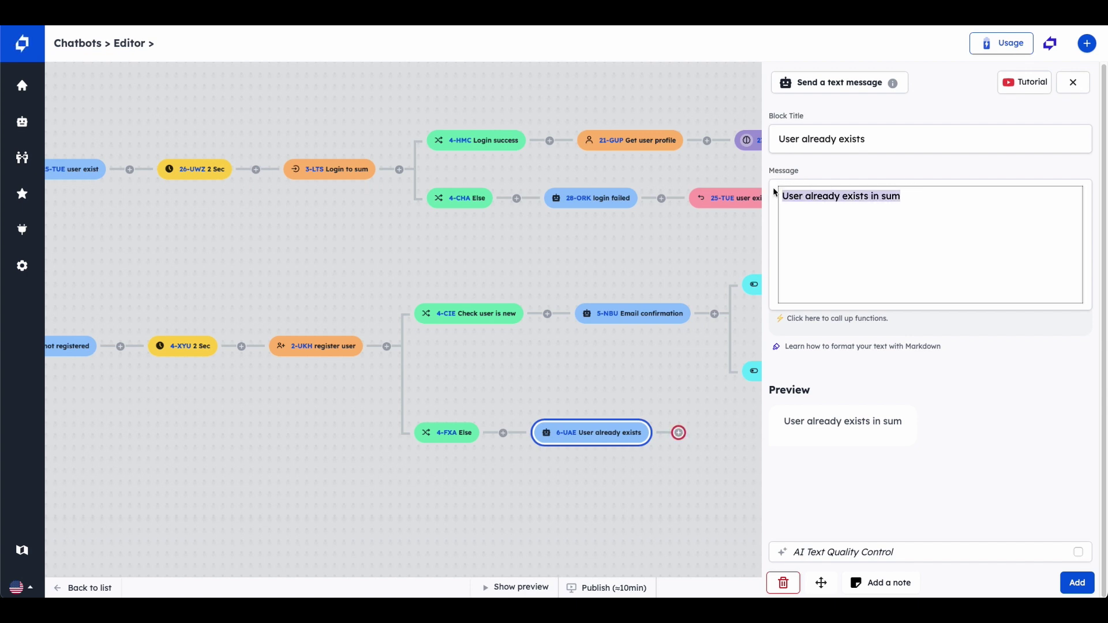
text(It seems you alre)
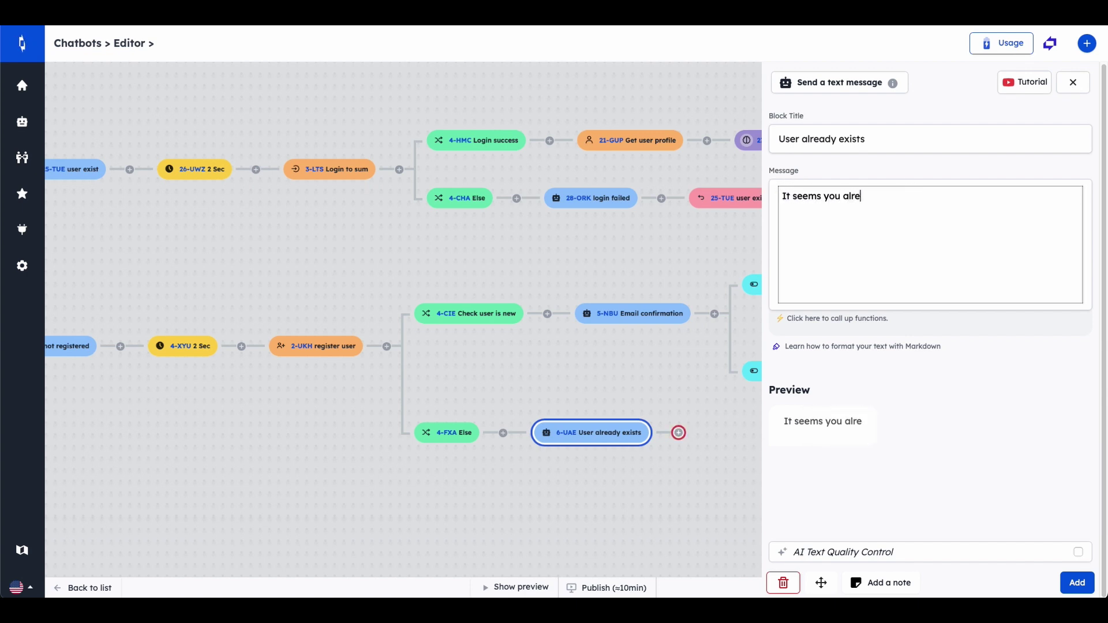
text(ady have an account)
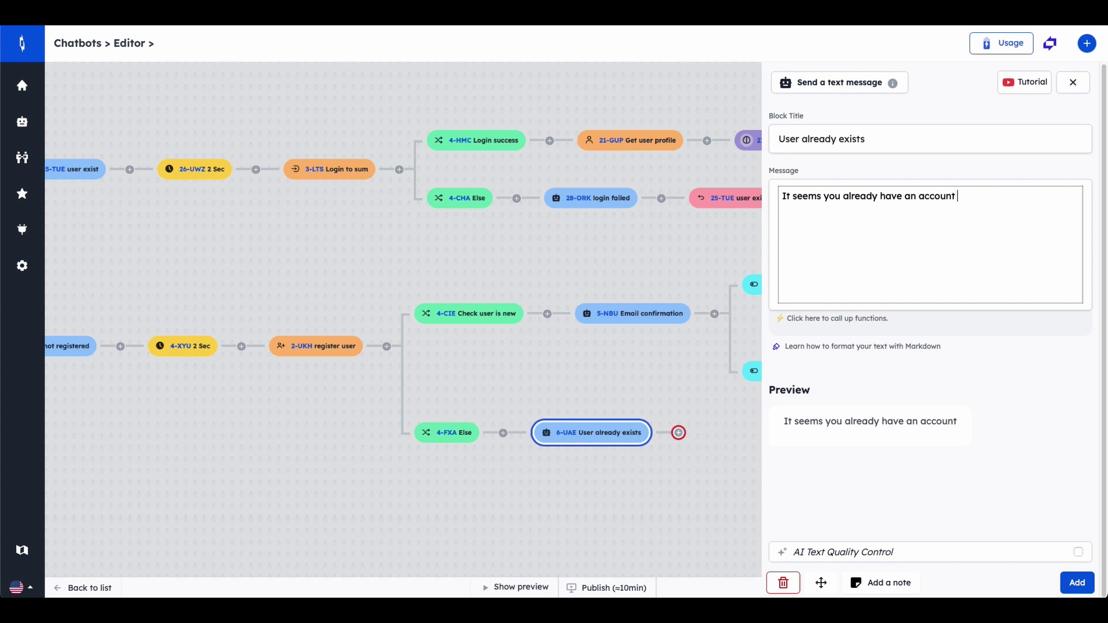
text( 🙂)
click(1078, 552)
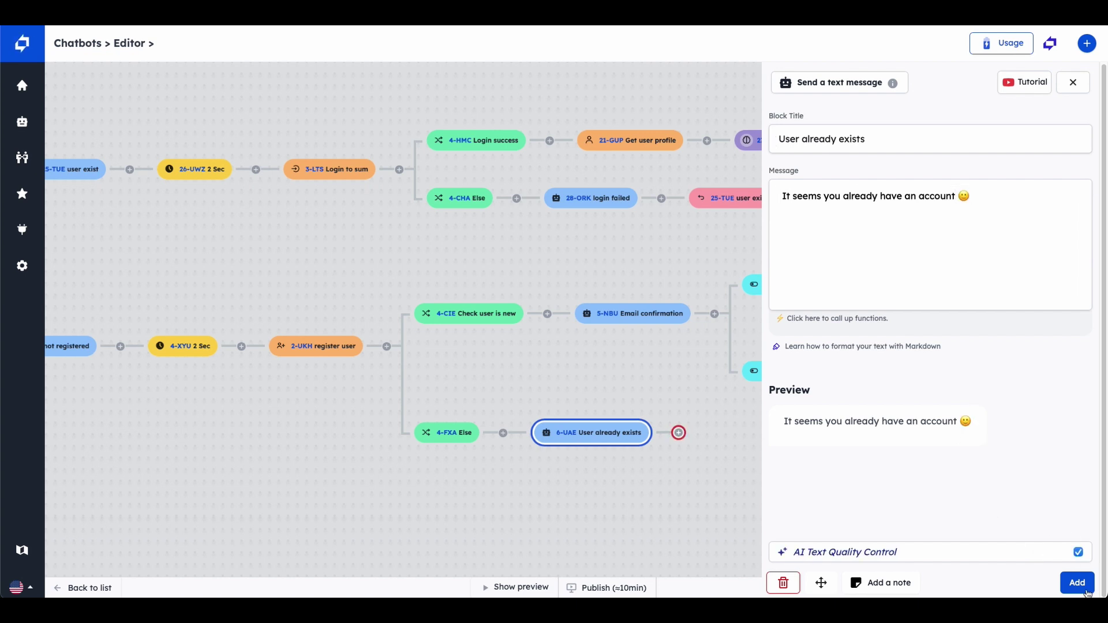
click(1077, 583)
Add a jump after the "User already exists" message that goes to the block "25-TUE - user exist".
click(670, 429)
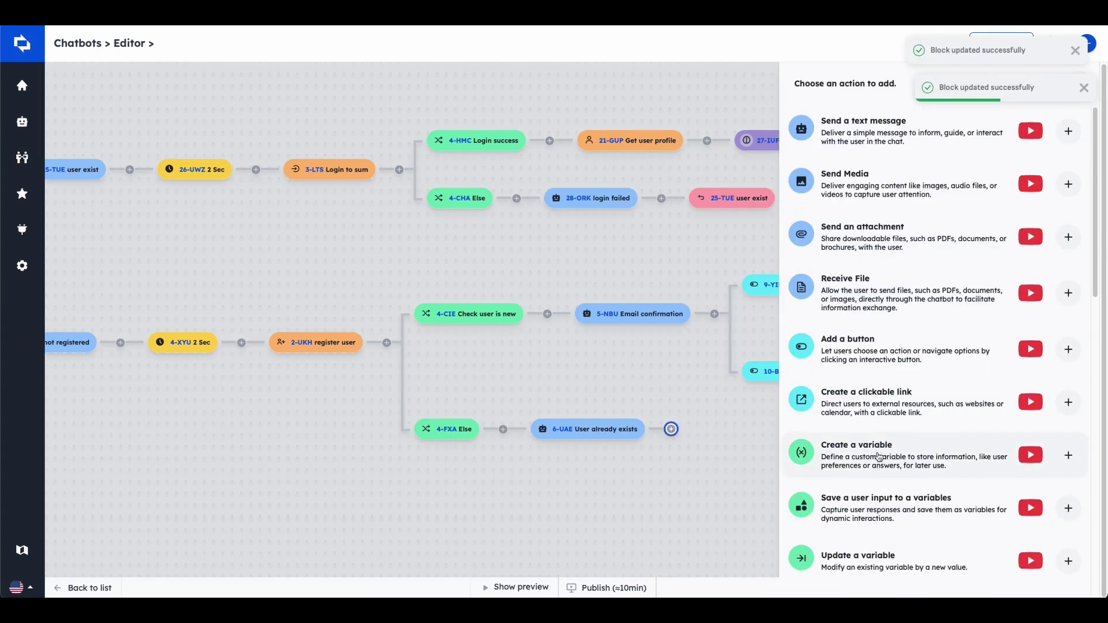
scroll(873, 465, down, 10)
scroll(884, 488, down, 5)
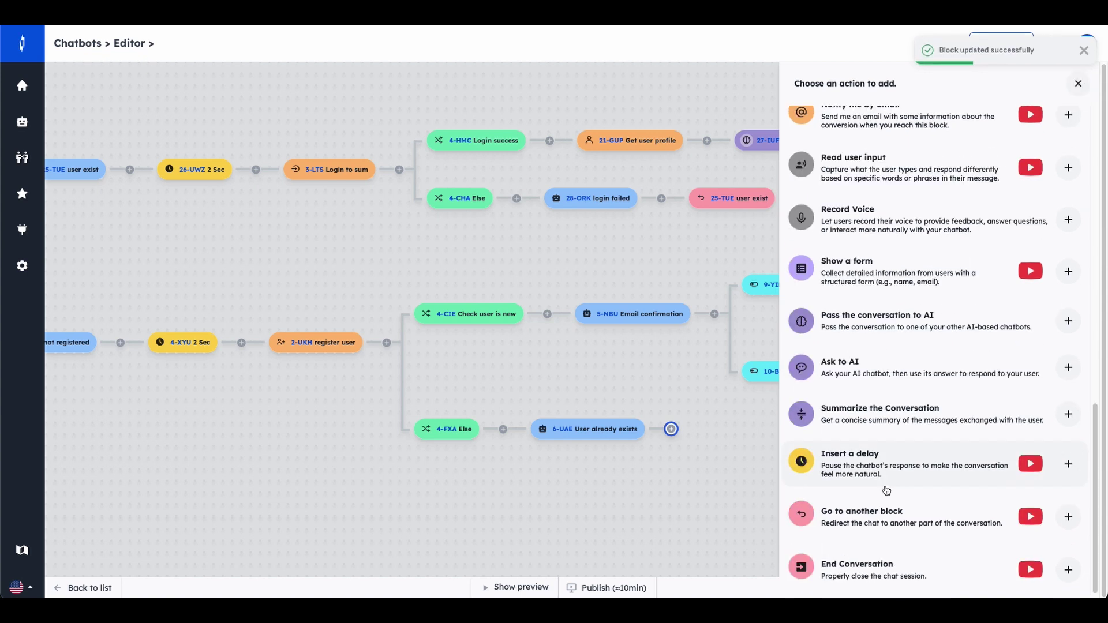
click(892, 522)
click(857, 153)
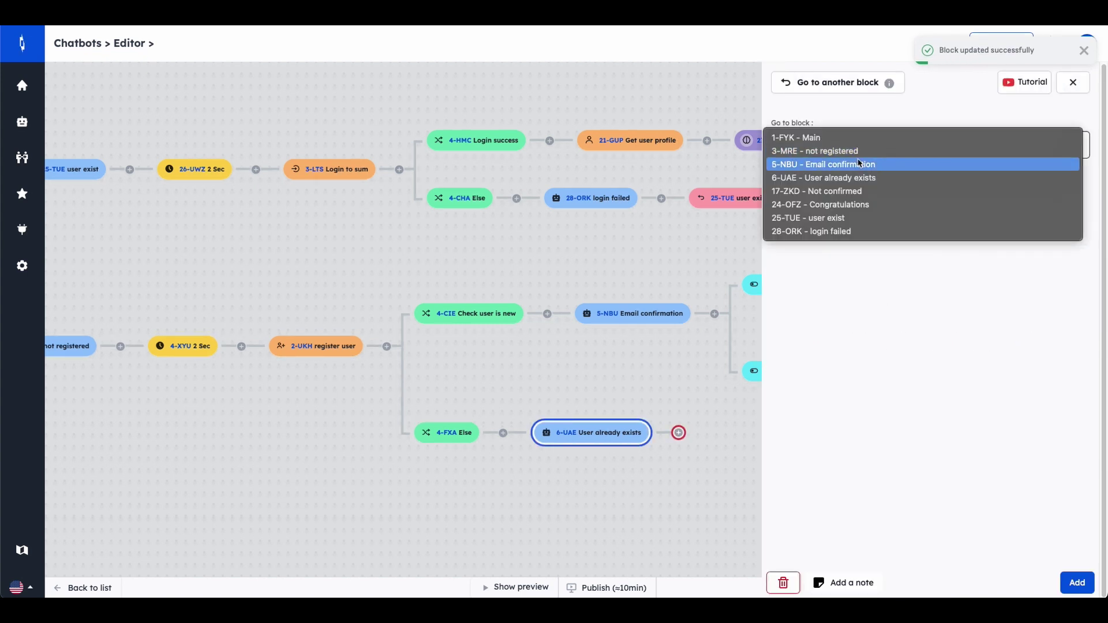
click(854, 220)
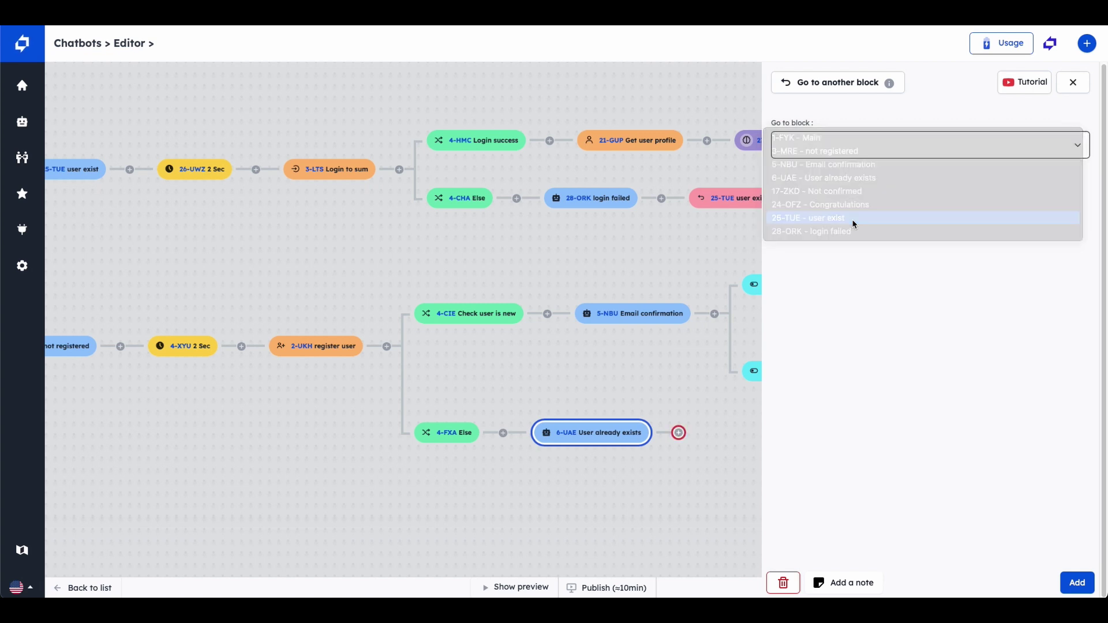
click(1077, 582)
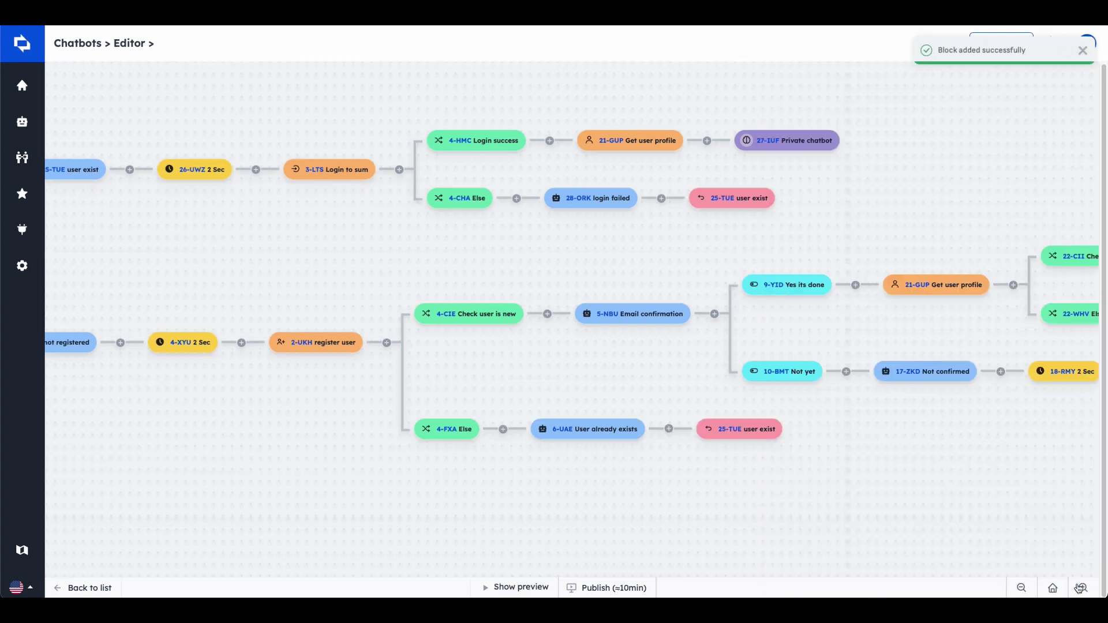
Start the chatbot preview and submit the copied email address in its email form.
drag(872, 210, 936, 258)
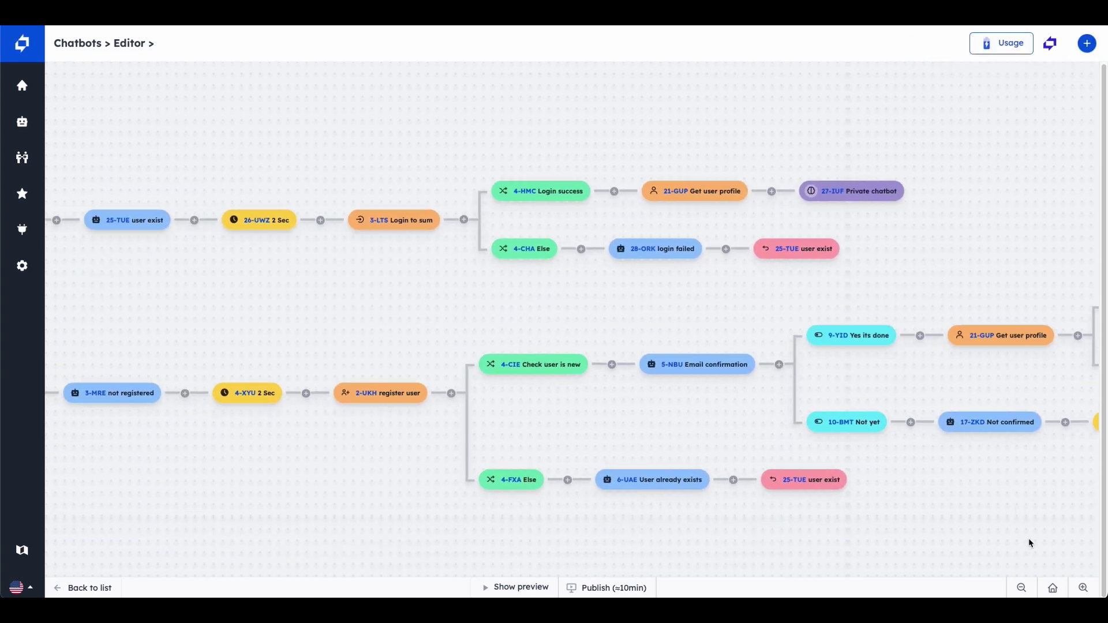
click(516, 587)
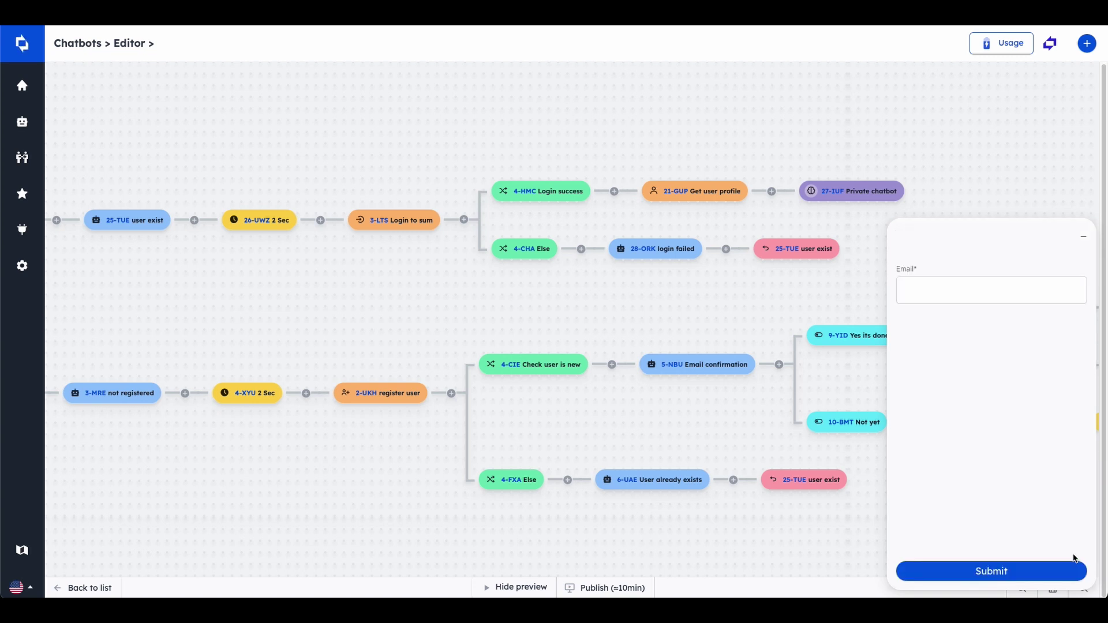
key(ctrl+v)
click(1041, 573)
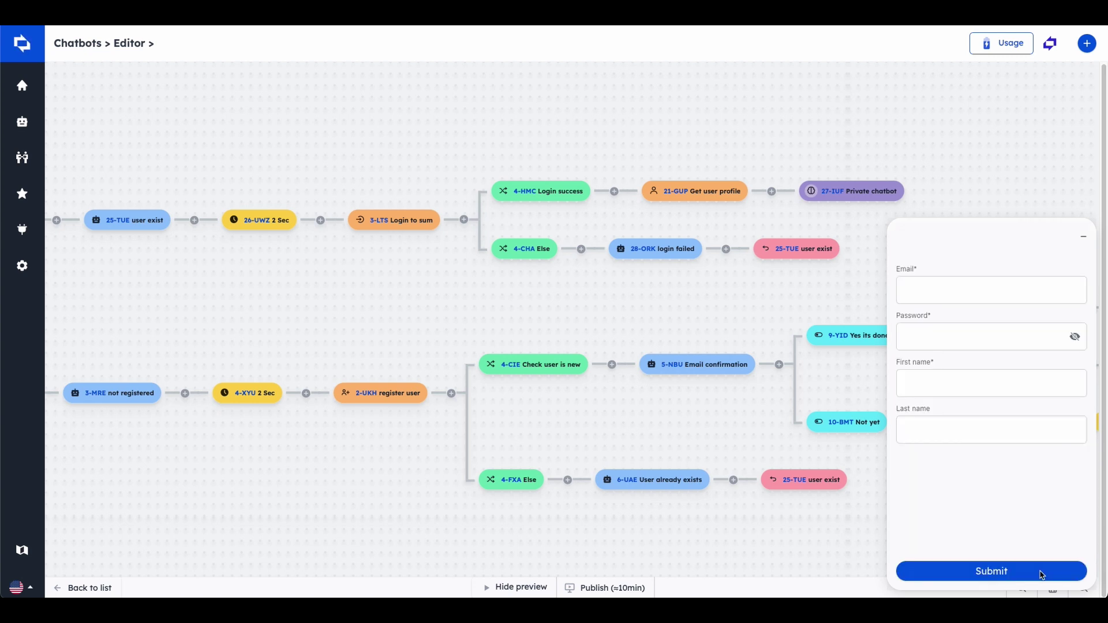
Fill in the preview's registration form with the email, the account password and the first name, and submit it.
click(984, 289)
key(ctrl+v)
click(954, 340)
text(••••••••••••)
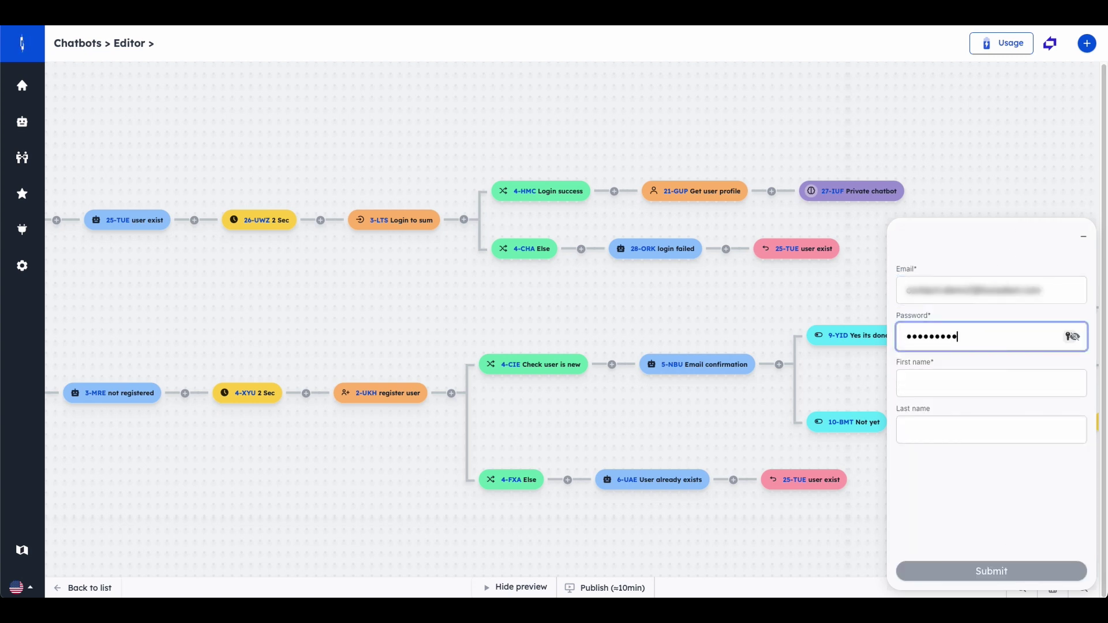
key(Tab)
text(J)
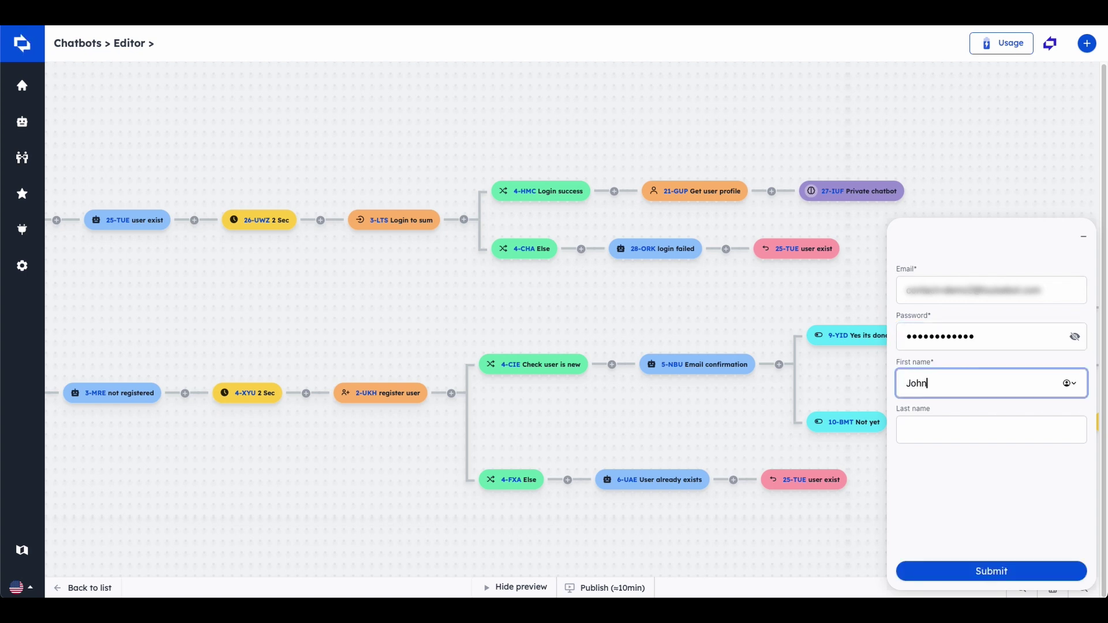
text(ohn)
key(Tab)
click(979, 572)
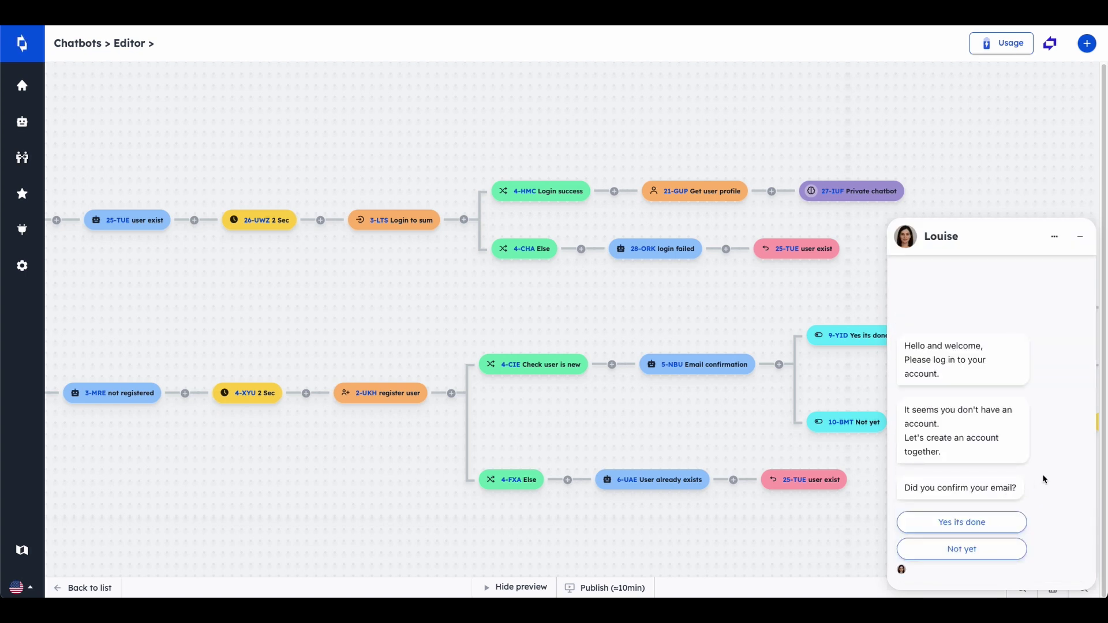
Answer the preview's email confirmation question with "Not yet", and with "Yes its done" when it is asked again.
click(1007, 555)
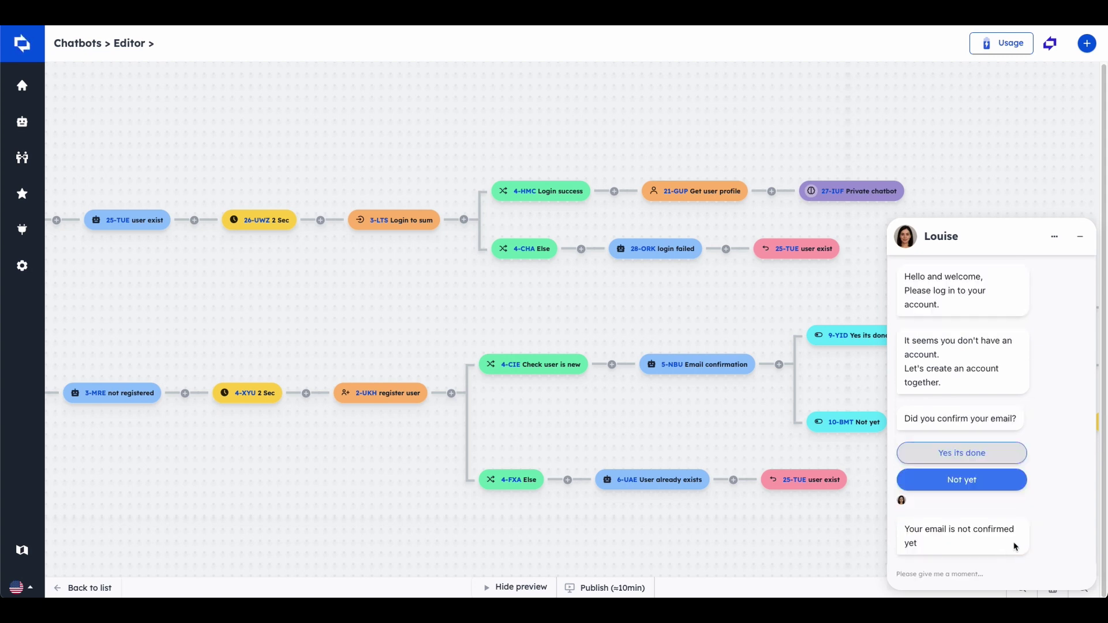
click(1010, 523)
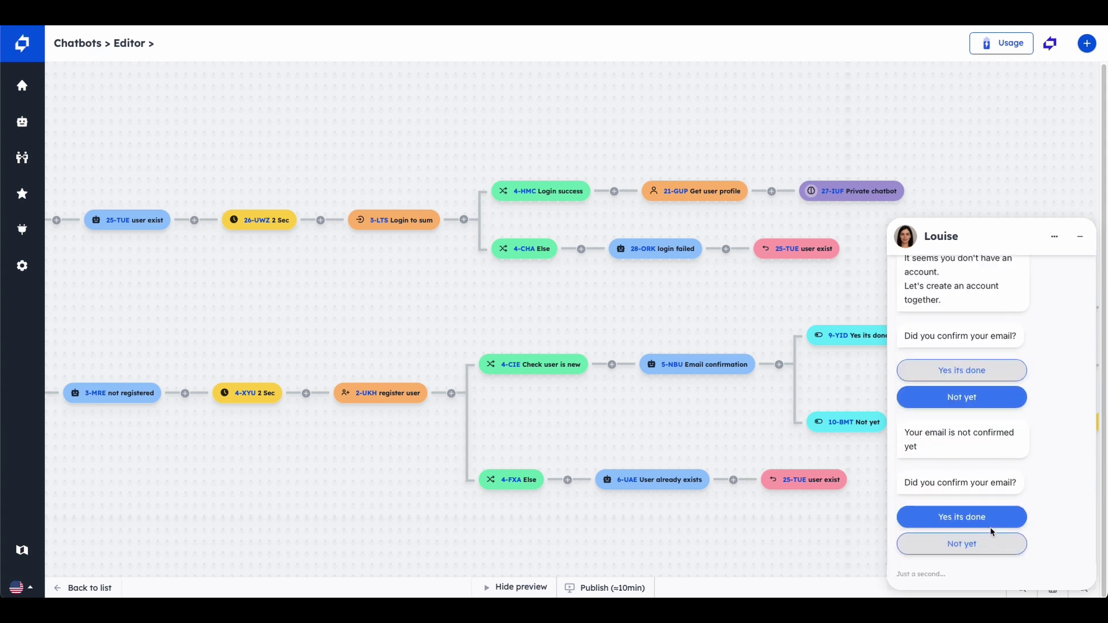